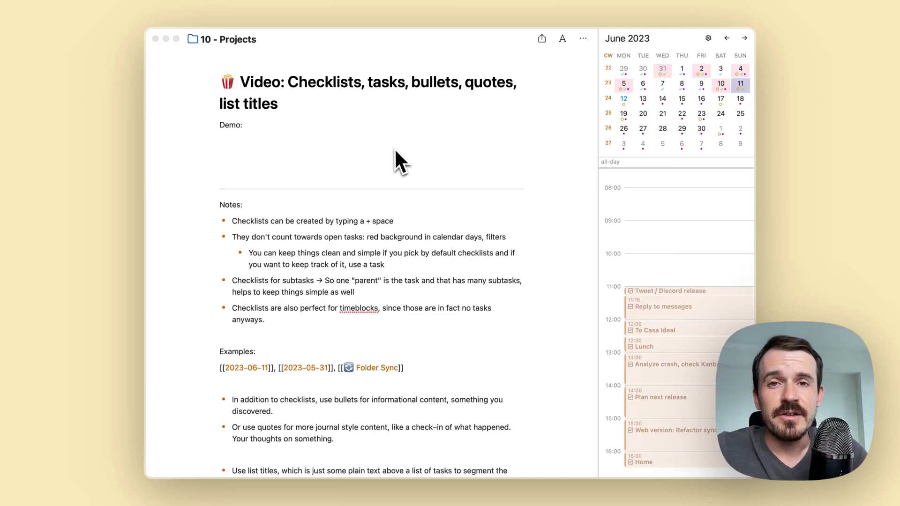
Step: On the line under Demo:, try checklist and task markers, then clear the line again
{"action": "left_click", "coordinate": [393, 153]}
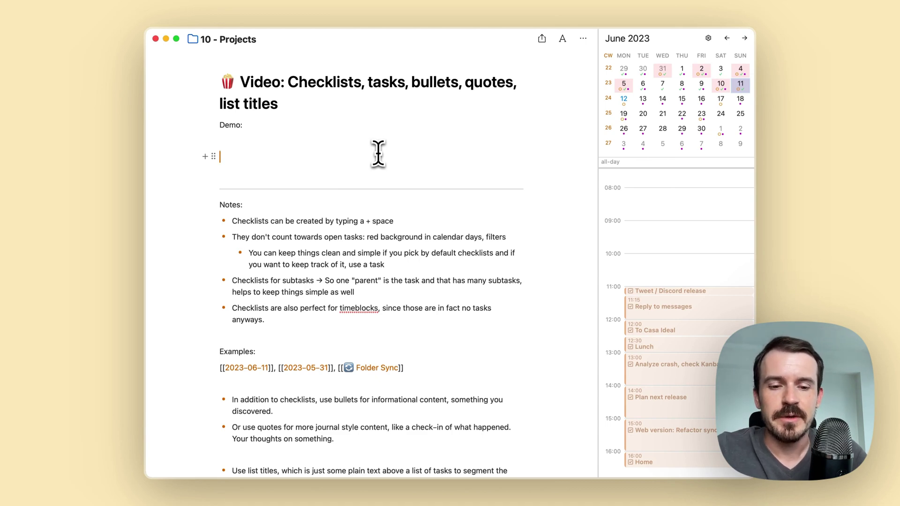
{"action": "type", "text": "+"}
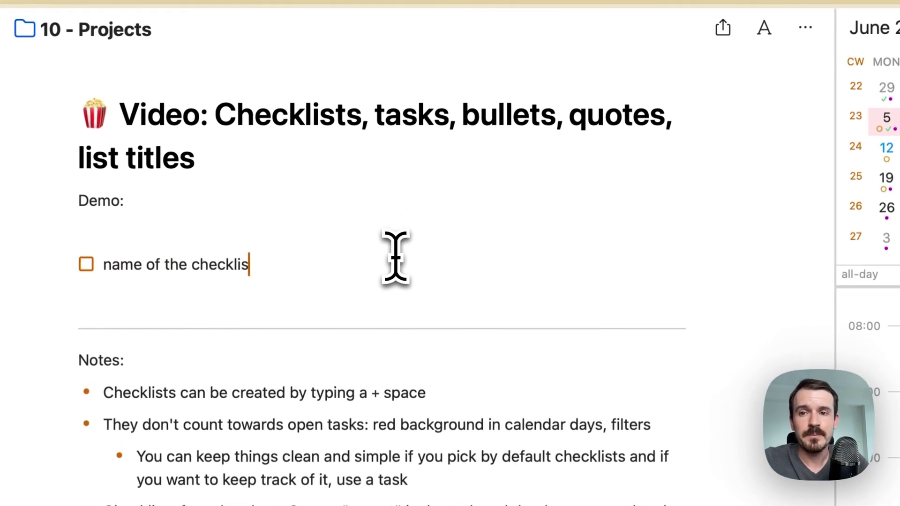
{"action": "key", "text": "alt+shift+Left"}
{"action": "key", "text": "alt+shift+Left"}
{"action": "key", "text": "alt+shift+Left"}
{"action": "key", "text": "alt+shift+Left"}
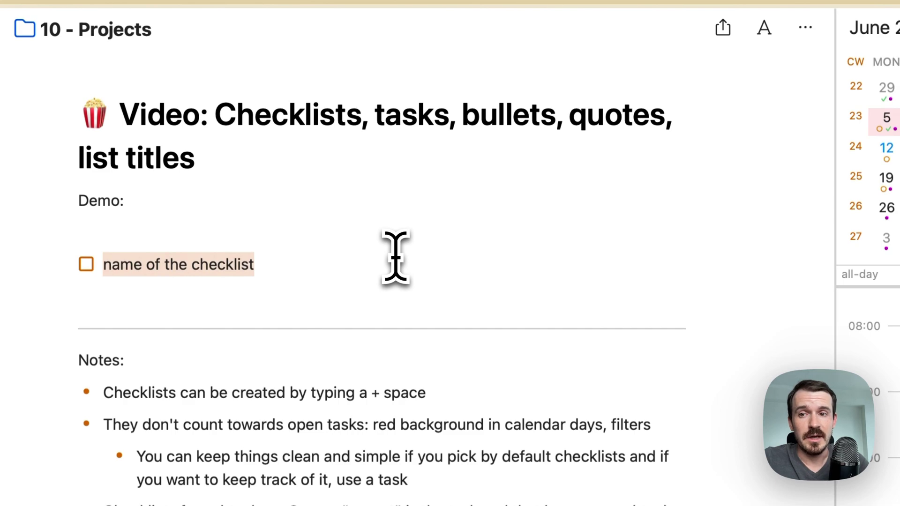
{"action": "key", "text": "BackSpace"}
{"action": "key", "text": "BackSpace"}
{"action": "type", "text": "*"}
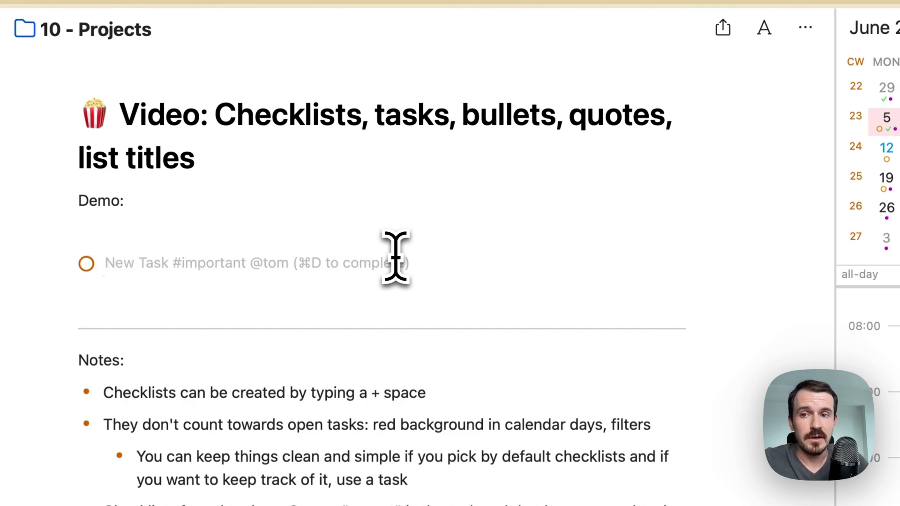
{"action": "key", "text": "BackSpace"}
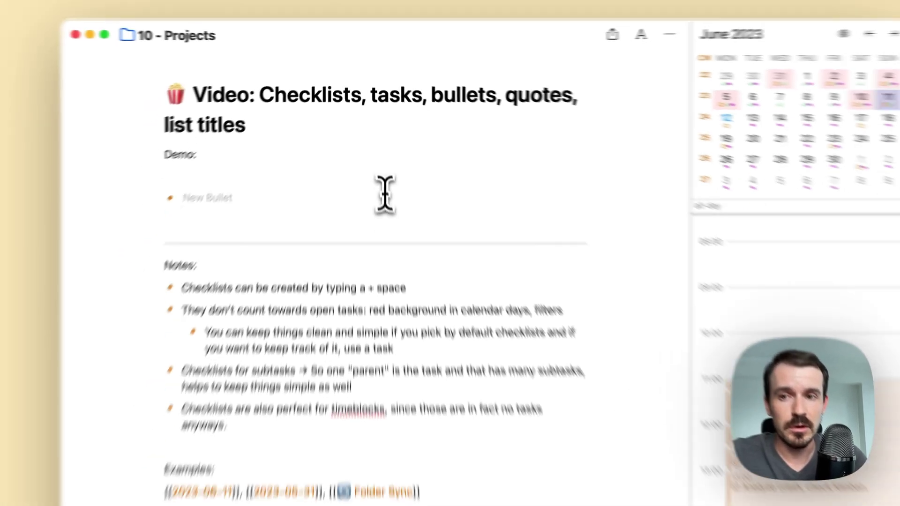
{"action": "key", "text": "BackSpace"}
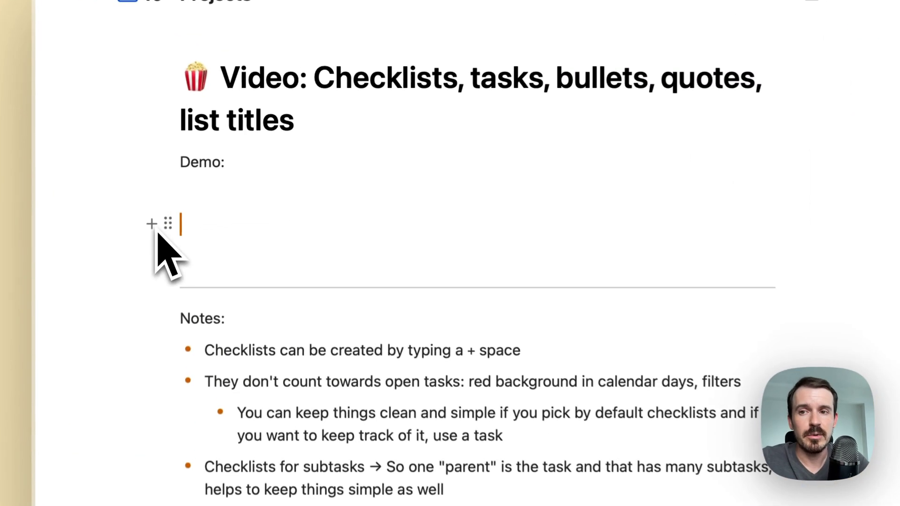
Step: Open and dismiss the block-type insert list, then show and hide the notes sidebar
{"action": "left_click", "coordinate": [206, 157]}
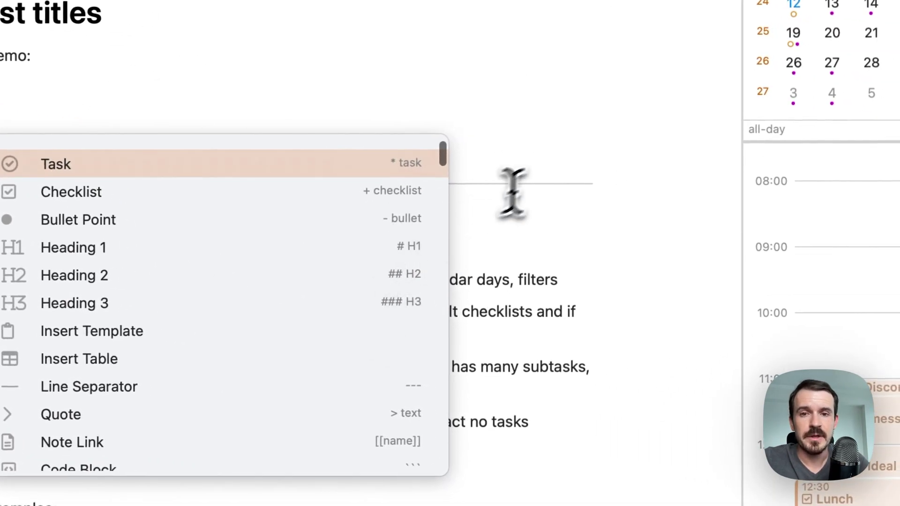
{"action": "left_click", "coordinate": [513, 192]}
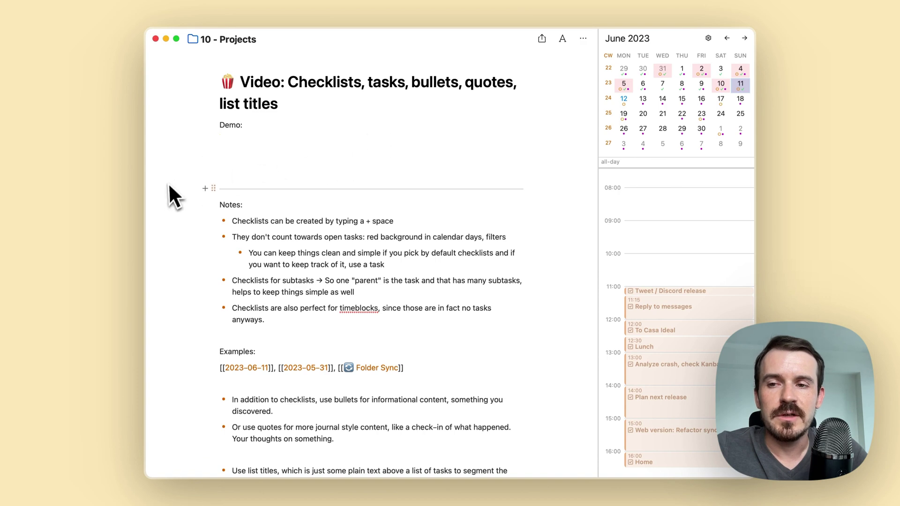
{"action": "left_click", "coordinate": [148, 253]}
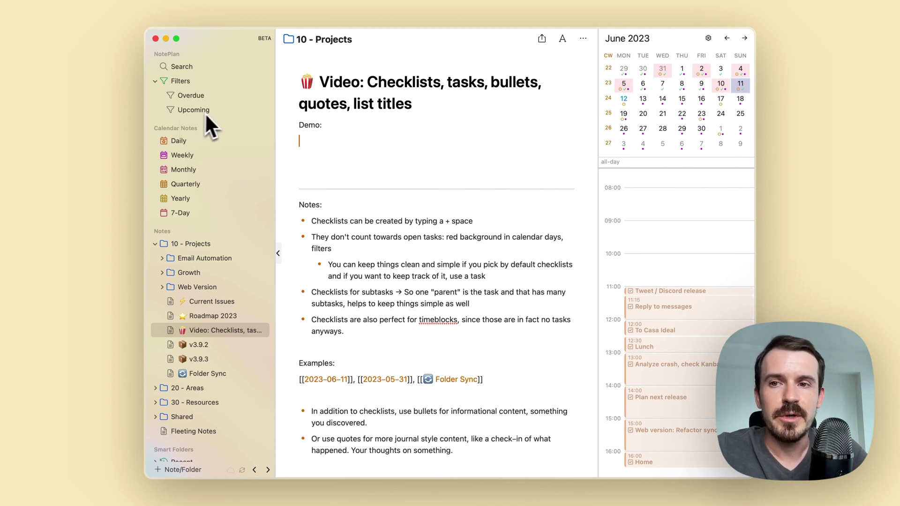
{"action": "left_click", "coordinate": [278, 253]}
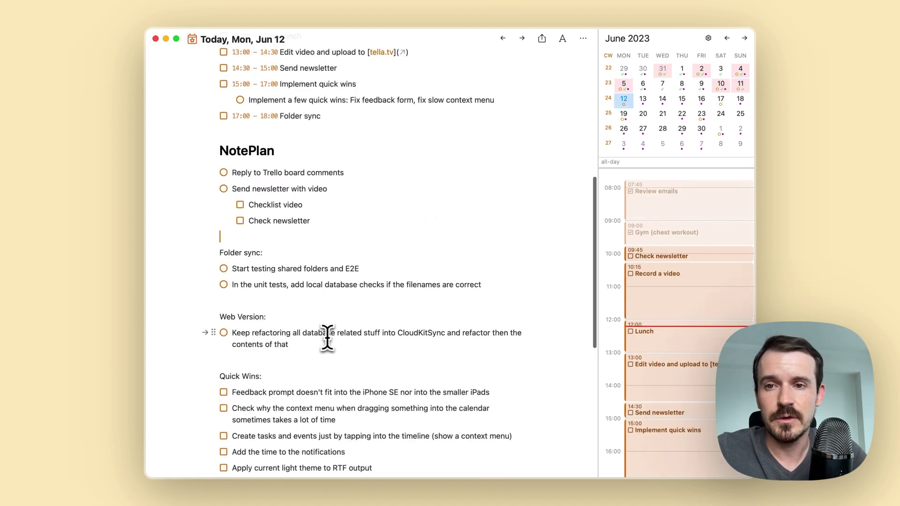
Step: Select the Today's Plan heading and both of its paragraphs in the Jun 12 daily note
{"action": "scroll", "coordinate": [353, 345], "scroll_direction": "up", "scroll_amount": 10}
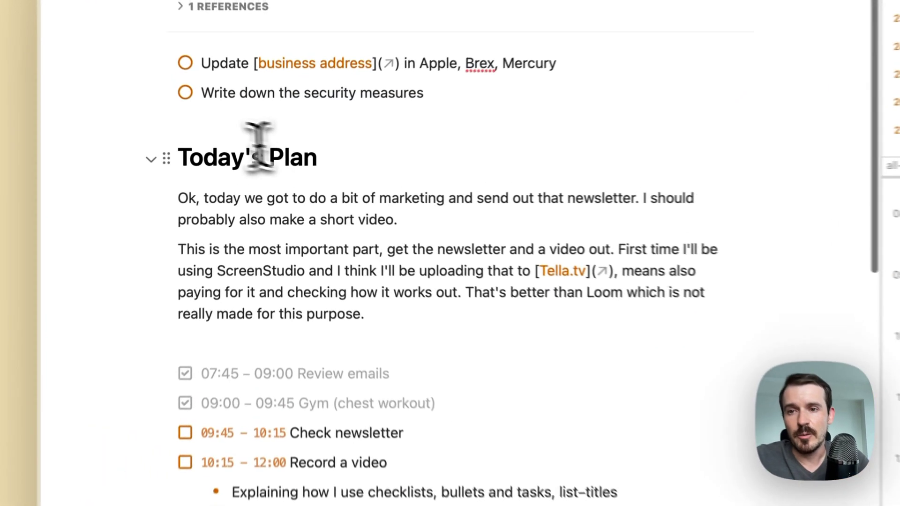
{"action": "left_click", "coordinate": [337, 158]}
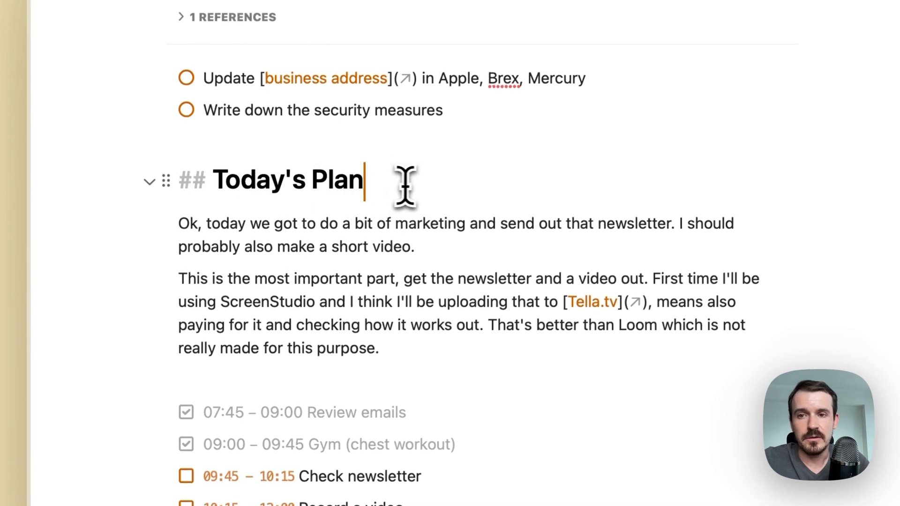
{"action": "left_click_drag", "start_coordinate": [405, 184], "coordinate": [217, 195]}
{"action": "left_click", "coordinate": [413, 359]}
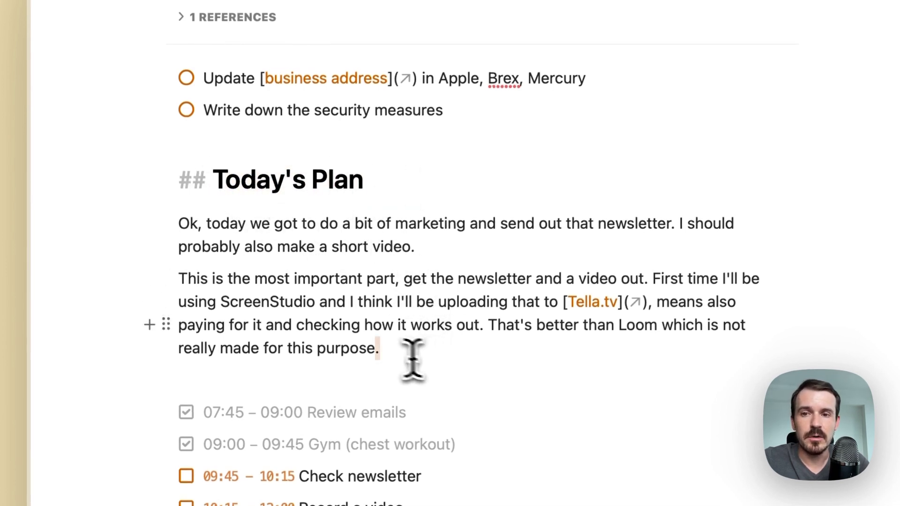
{"action": "left_click_drag", "start_coordinate": [412, 358], "coordinate": [191, 225]}
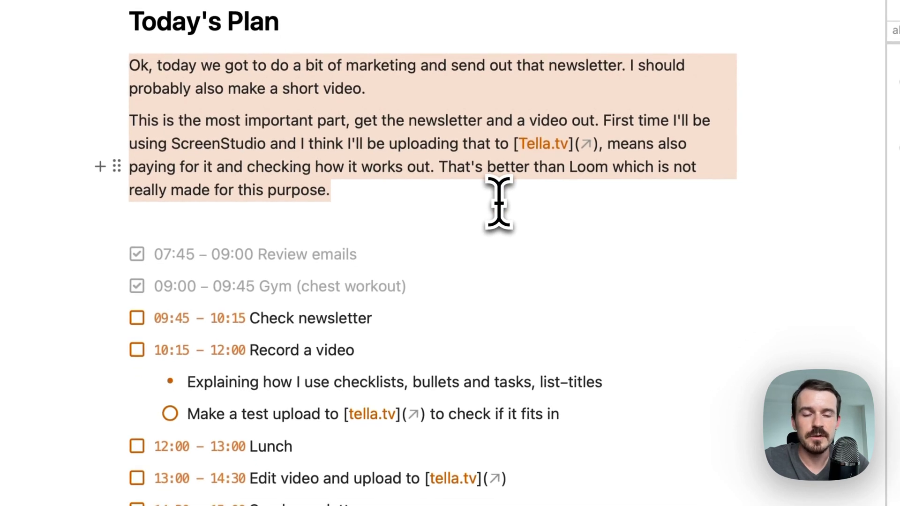
{"action": "scroll", "coordinate": [486, 262], "scroll_direction": "down", "scroll_amount": 5}
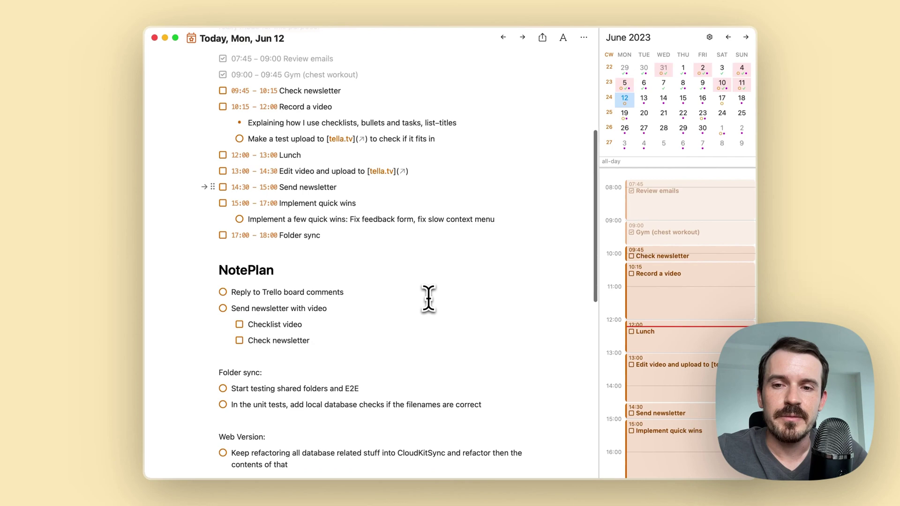
{"action": "scroll", "coordinate": [428, 298], "scroll_direction": "down", "scroll_amount": 3}
{"action": "scroll", "coordinate": [428, 298], "scroll_direction": "down", "scroll_amount": 2}
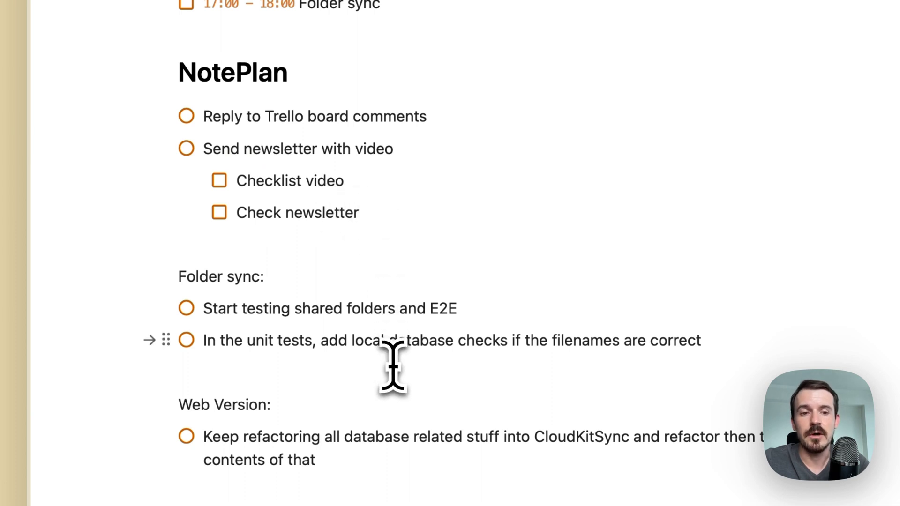
{"action": "left_click_drag", "start_coordinate": [374, 215], "coordinate": [172, 159]}
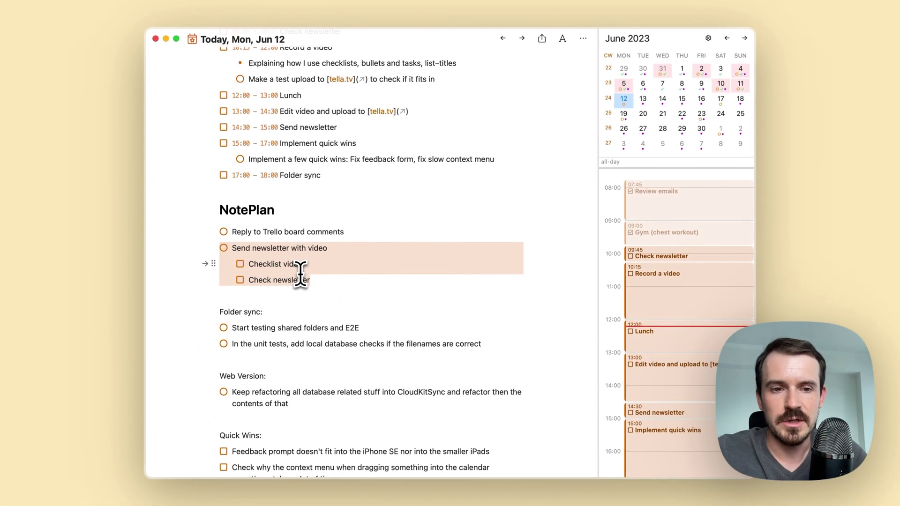
{"action": "left_click", "coordinate": [302, 270]}
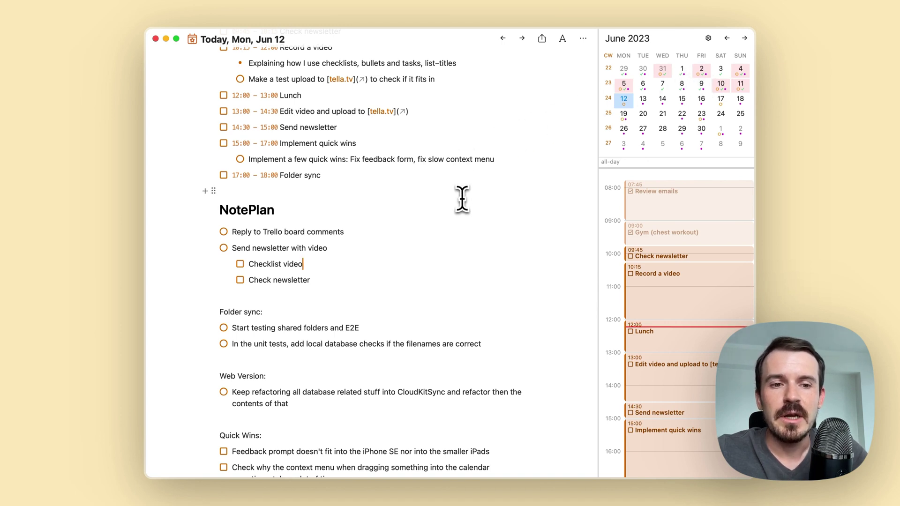
{"action": "left_click", "coordinate": [335, 281]}
{"action": "scroll", "coordinate": [333, 286], "scroll_direction": "up", "scroll_amount": 6}
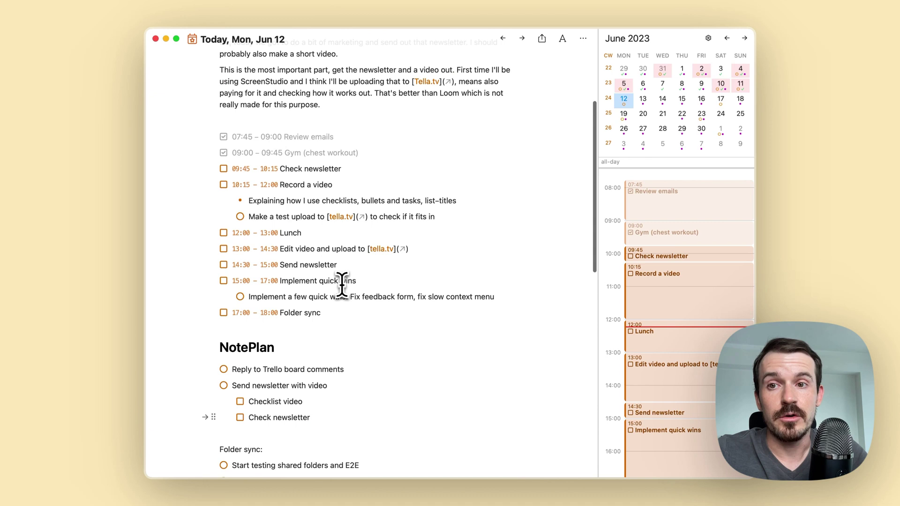
{"action": "scroll", "coordinate": [324, 248], "scroll_direction": "down", "scroll_amount": 3}
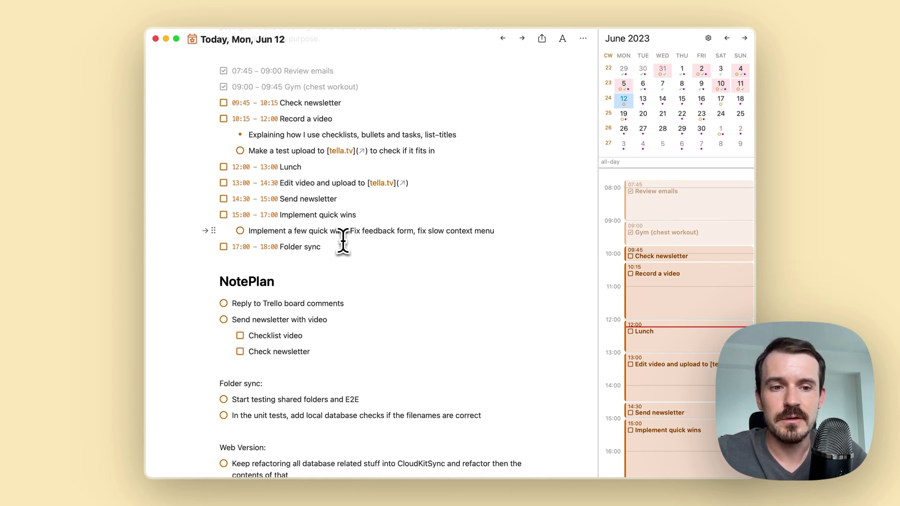
Step: Select the Quick Wins: list title together with its checklist items up to Feedback prompt
{"action": "scroll", "coordinate": [395, 324], "scroll_direction": "down", "scroll_amount": 10}
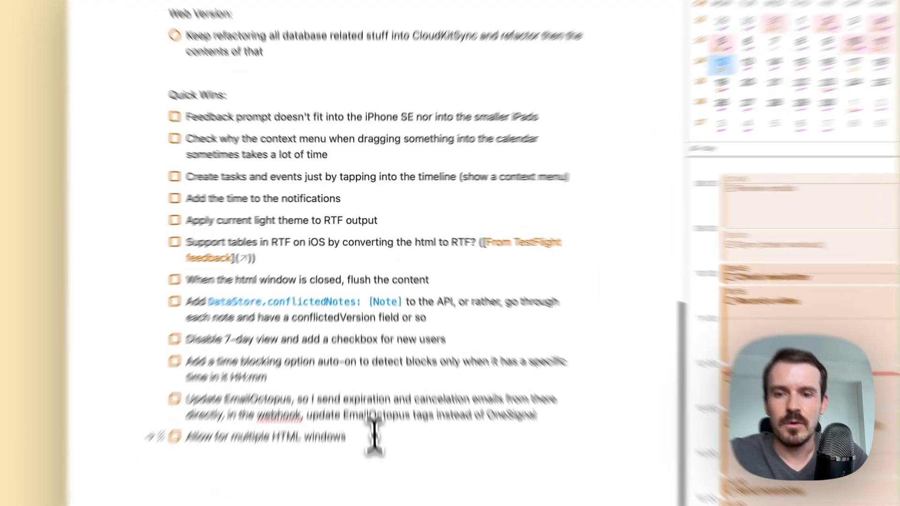
{"action": "left_click_drag", "start_coordinate": [380, 351], "coordinate": [279, 248]}
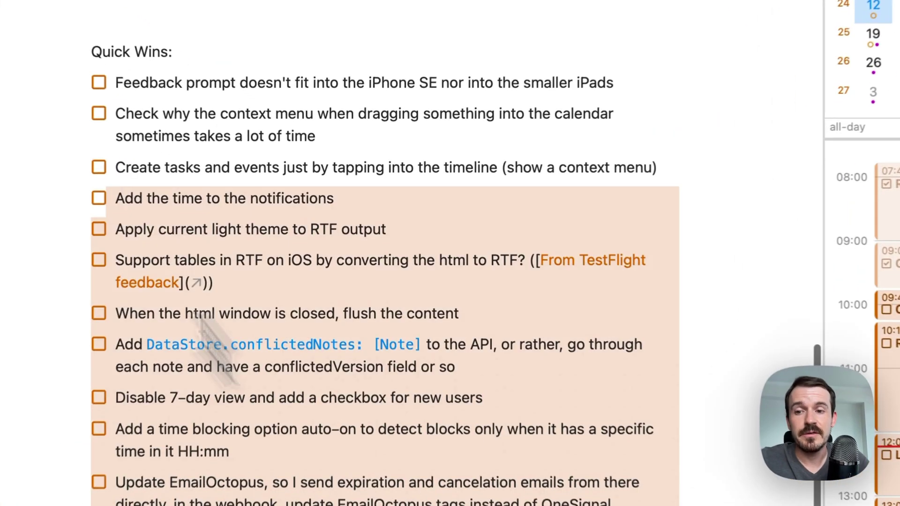
{"action": "left_click_drag", "start_coordinate": [207, 337], "coordinate": [11, 41]}
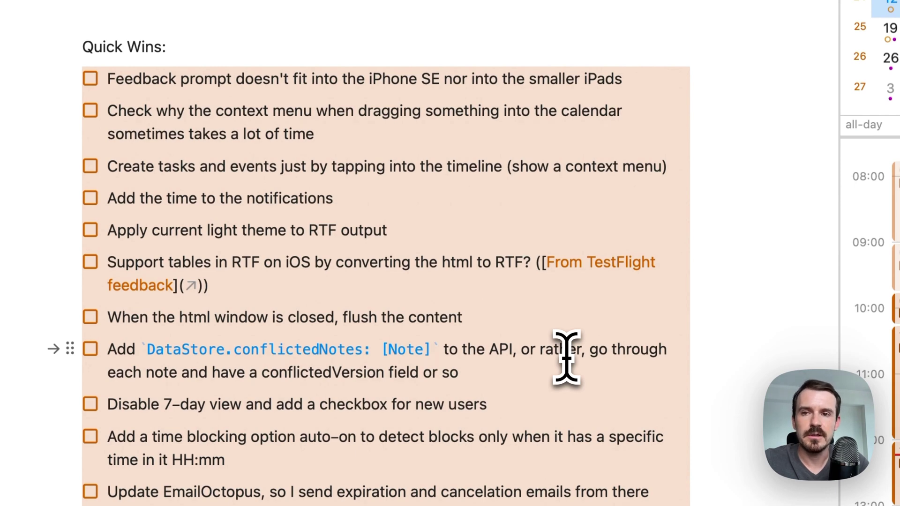
{"action": "left_click_drag", "start_coordinate": [239, 43], "coordinate": [60, 43]}
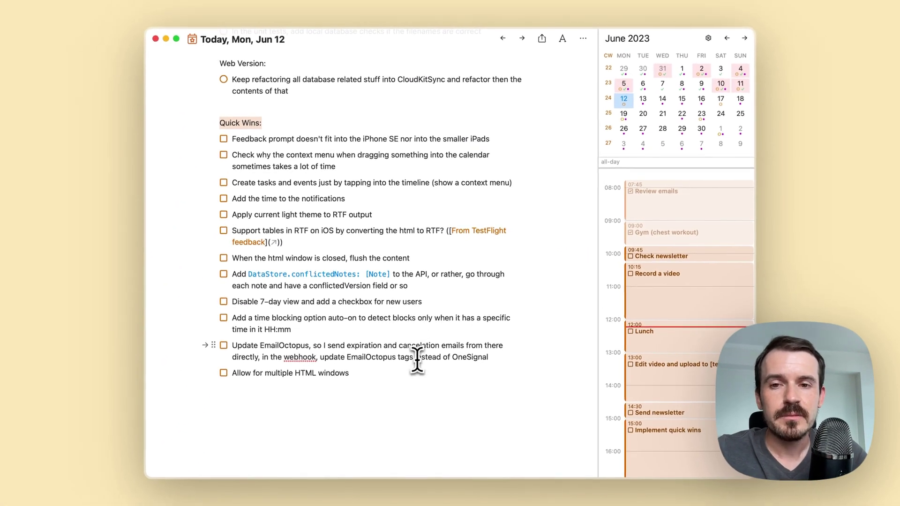
{"action": "left_click_drag", "start_coordinate": [392, 375], "coordinate": [213, 120]}
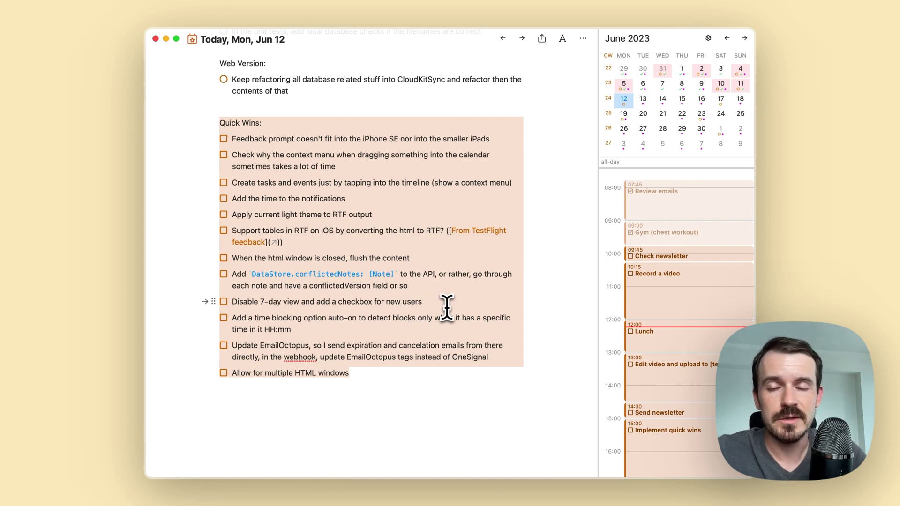
{"action": "scroll", "coordinate": [464, 239], "scroll_direction": "up", "scroll_amount": 5}
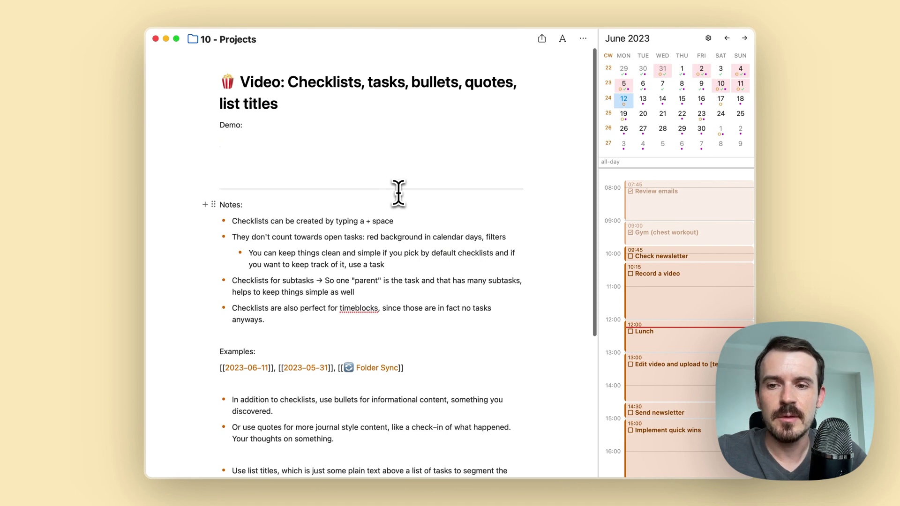
Step: Open the 2023-06-11 daily note and select its Ideas: list title
{"action": "scroll", "coordinate": [395, 186], "scroll_direction": "down", "scroll_amount": 3}
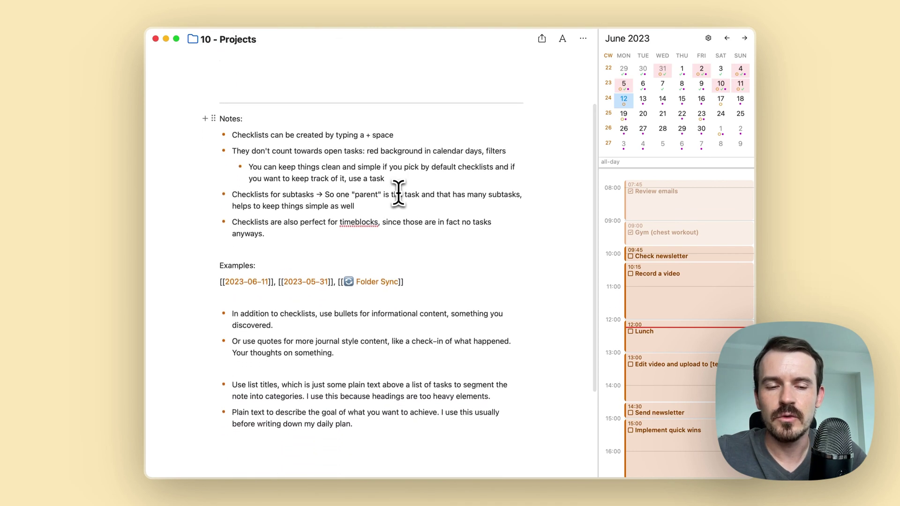
{"action": "scroll", "coordinate": [397, 192], "scroll_direction": "up", "scroll_amount": 3}
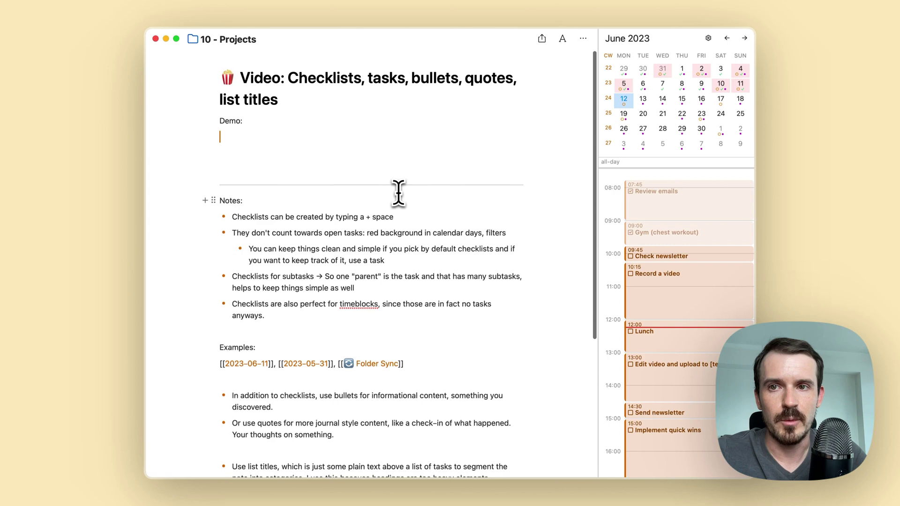
{"action": "scroll", "coordinate": [398, 192], "scroll_direction": "down", "scroll_amount": 1}
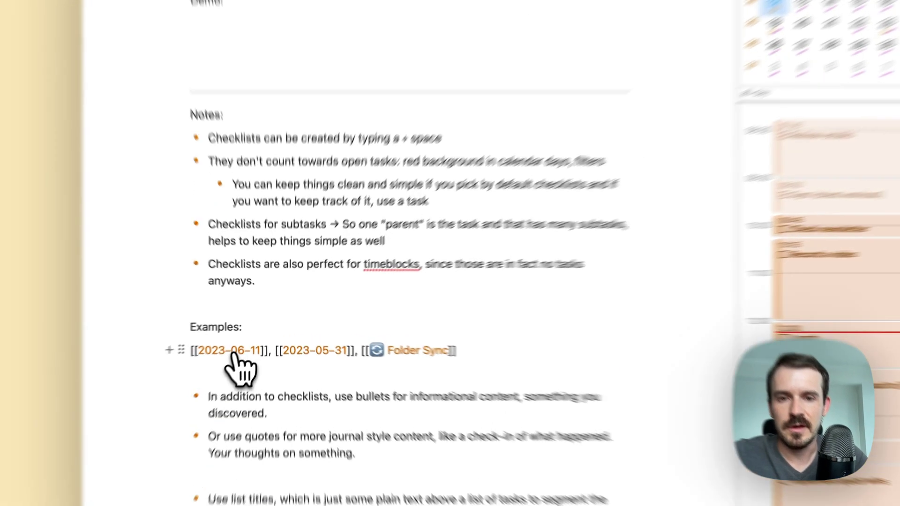
{"action": "left_click", "coordinate": [257, 343]}
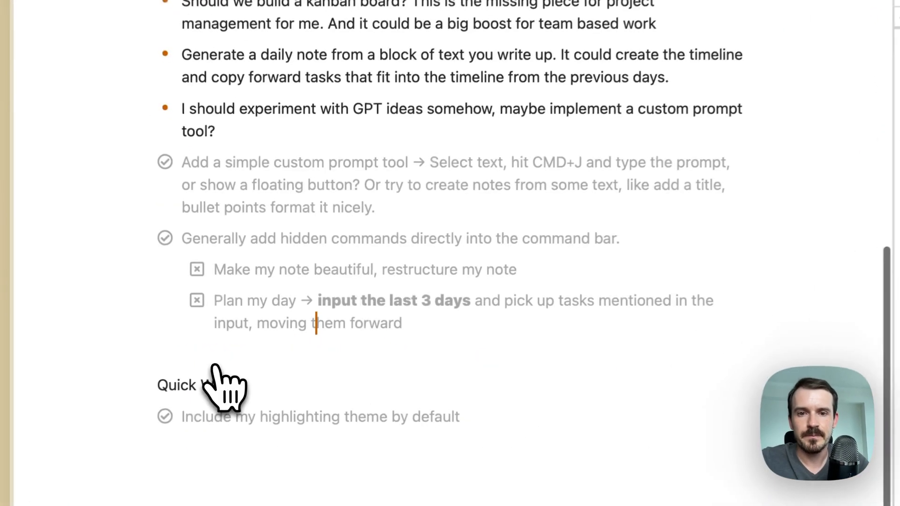
{"action": "left_click", "coordinate": [382, 228]}
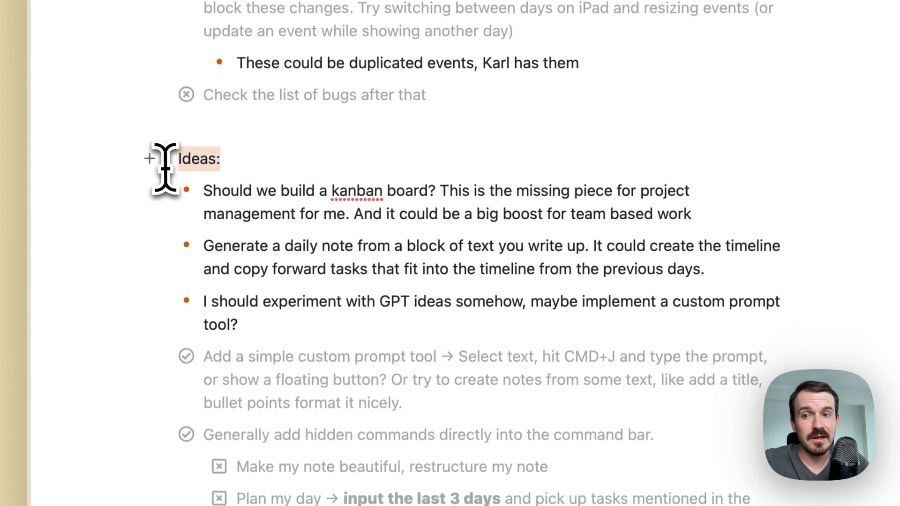
{"action": "left_click_drag", "start_coordinate": [161, 161], "coordinate": [271, 176]}
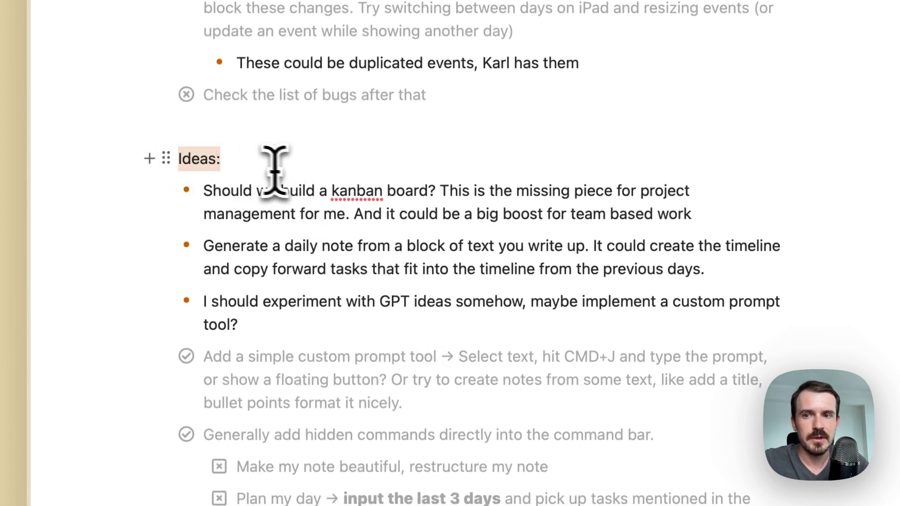
{"action": "left_click", "coordinate": [271, 160]}
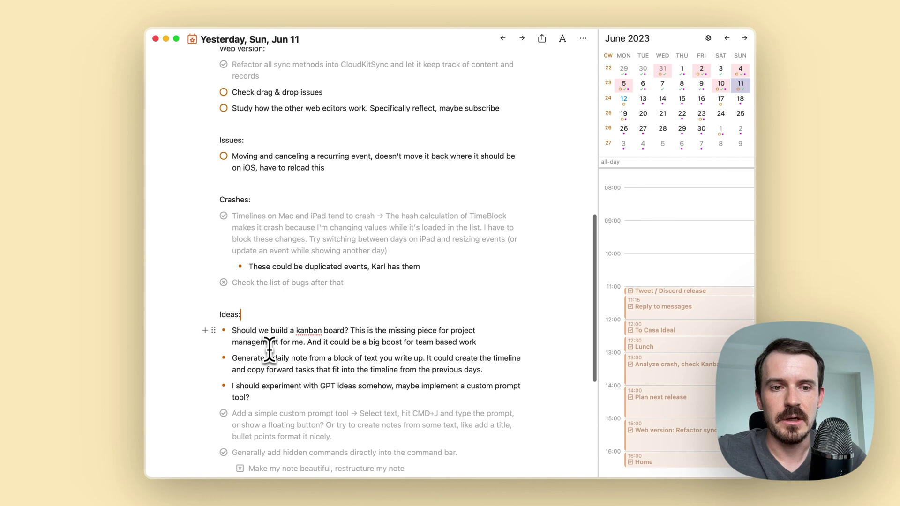
Step: Select and deselect the prompt, command bar and cancelled Ideas items, then navigate back
{"action": "scroll", "coordinate": [291, 375], "scroll_direction": "down", "scroll_amount": 2}
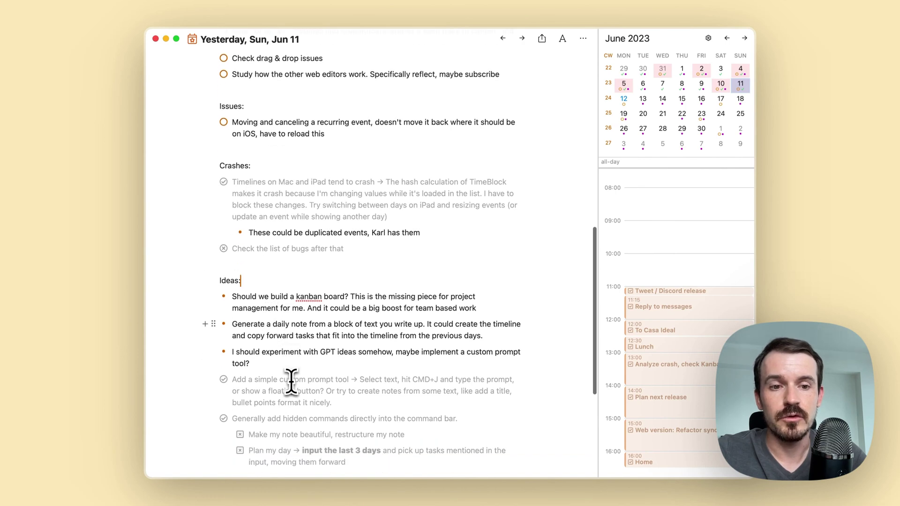
{"action": "scroll", "coordinate": [290, 380], "scroll_direction": "down", "scroll_amount": 2}
{"action": "scroll", "coordinate": [274, 332], "scroll_direction": "down", "scroll_amount": 1}
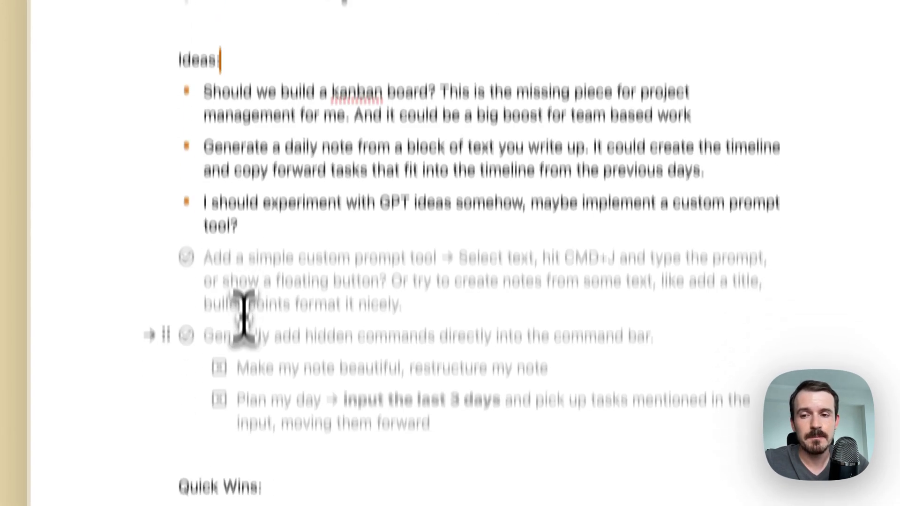
{"action": "left_click_drag", "start_coordinate": [220, 347], "coordinate": [373, 492]}
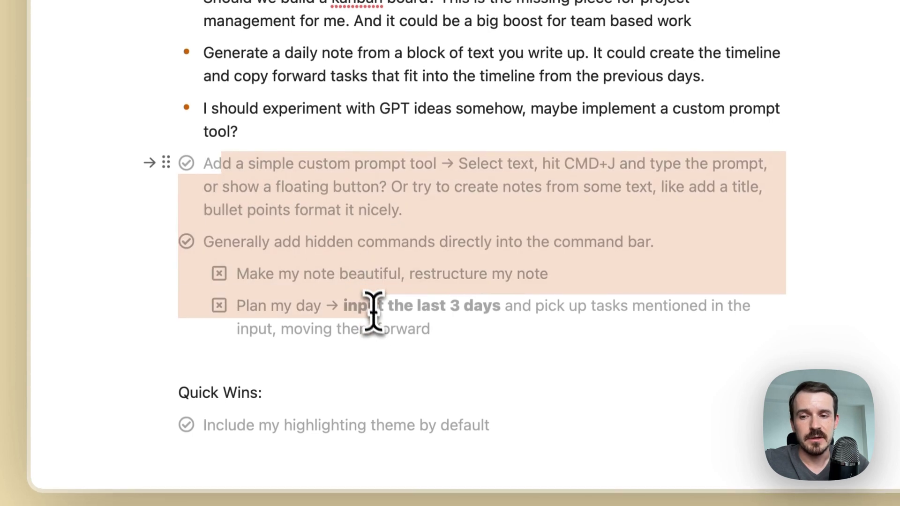
{"action": "left_click_drag", "start_coordinate": [373, 311], "coordinate": [377, 322]}
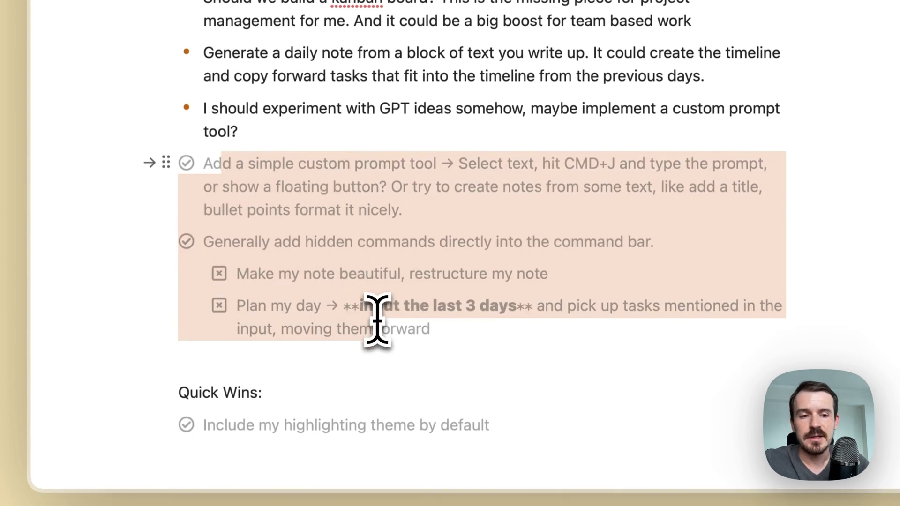
{"action": "left_click", "coordinate": [394, 322]}
{"action": "left_click_drag", "start_coordinate": [433, 328], "coordinate": [224, 281]}
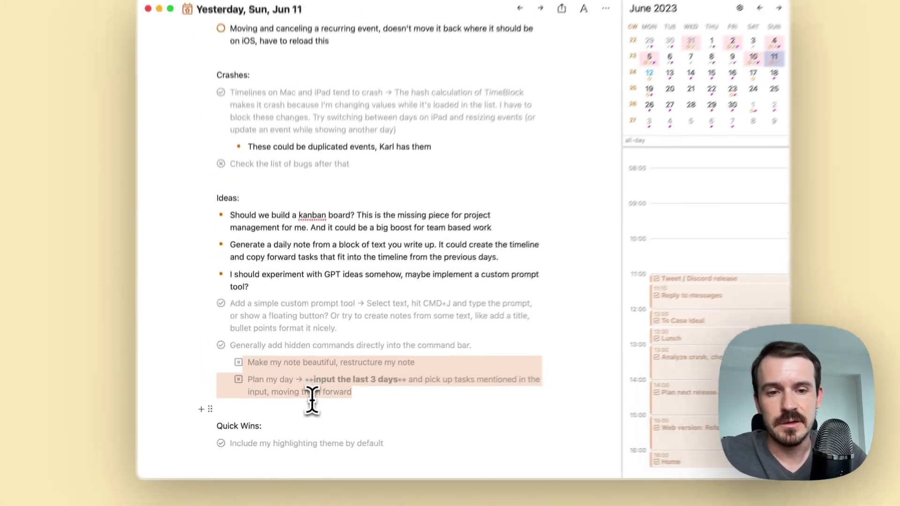
{"action": "left_click", "coordinate": [362, 361]}
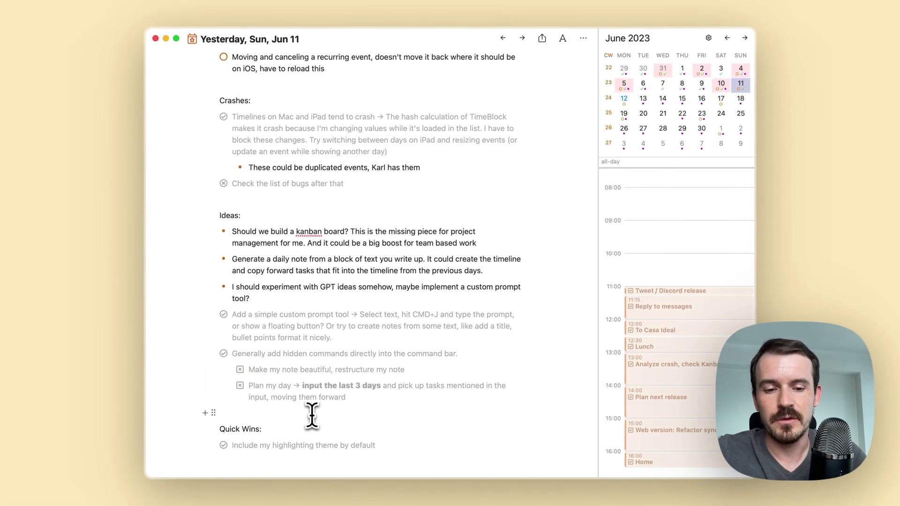
{"action": "key", "text": "super+bracketleft"}
{"action": "left_click", "coordinate": [313, 340]}
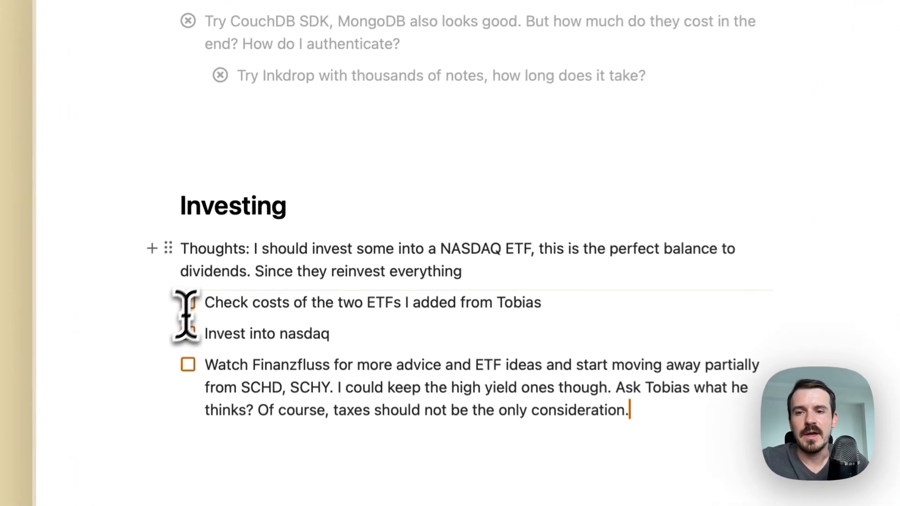
{"action": "left_click_drag", "start_coordinate": [469, 274], "coordinate": [139, 169]}
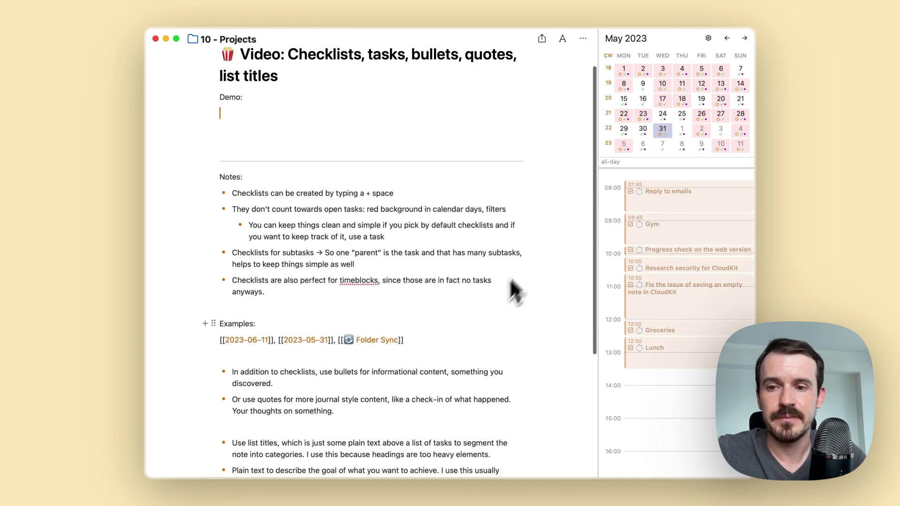
{"action": "scroll", "coordinate": [509, 277], "scroll_direction": "down", "scroll_amount": 5}
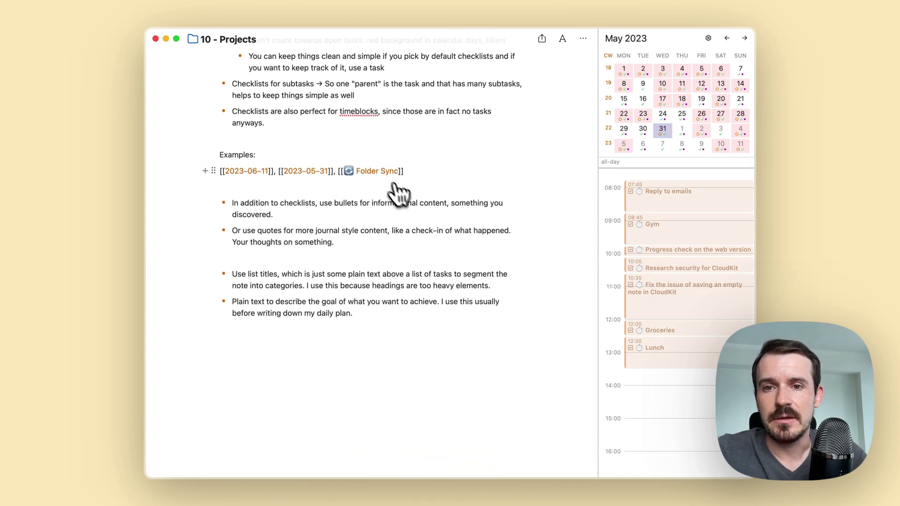
{"action": "left_click", "coordinate": [377, 171]}
{"action": "scroll", "coordinate": [465, 286], "scroll_direction": "up", "scroll_amount": 3}
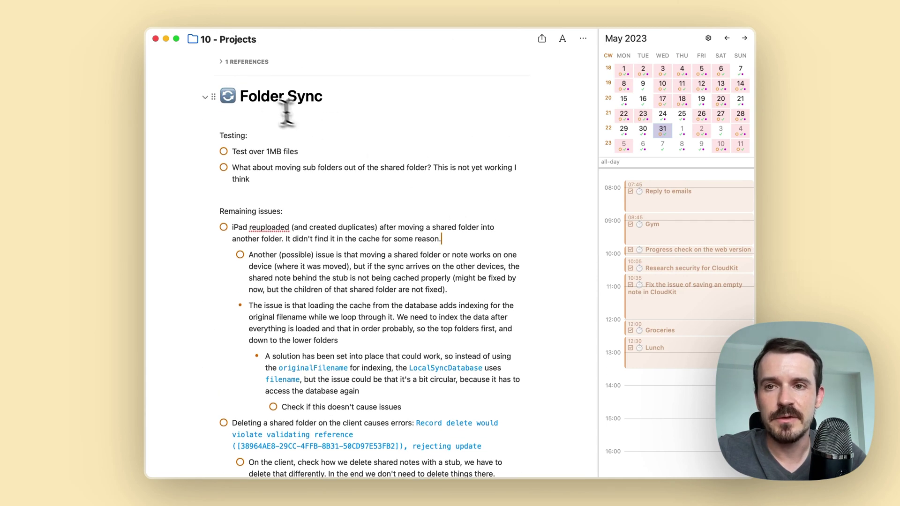
{"action": "scroll", "coordinate": [385, 213], "scroll_direction": "down", "scroll_amount": 1}
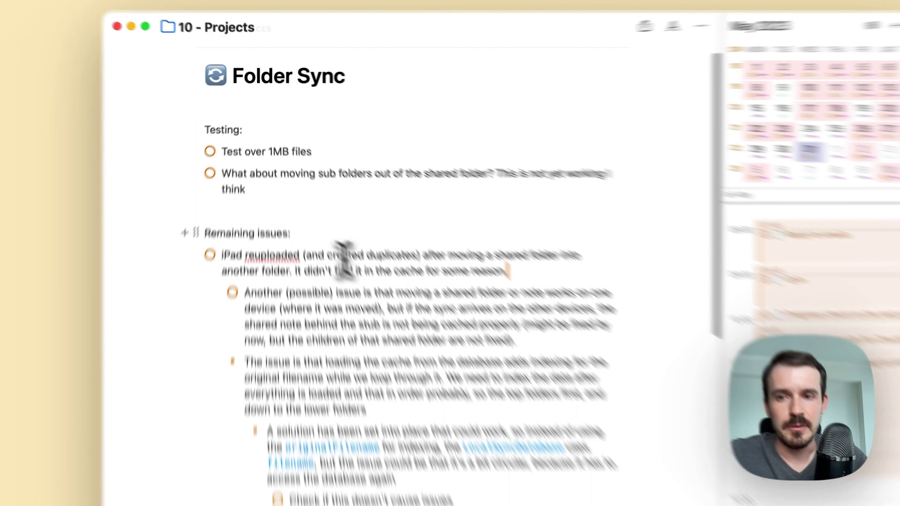
{"action": "triple_click", "coordinate": [228, 200]}
{"action": "scroll", "coordinate": [357, 234], "scroll_direction": "down", "scroll_amount": 1}
{"action": "scroll", "coordinate": [455, 345], "scroll_direction": "down", "scroll_amount": 3}
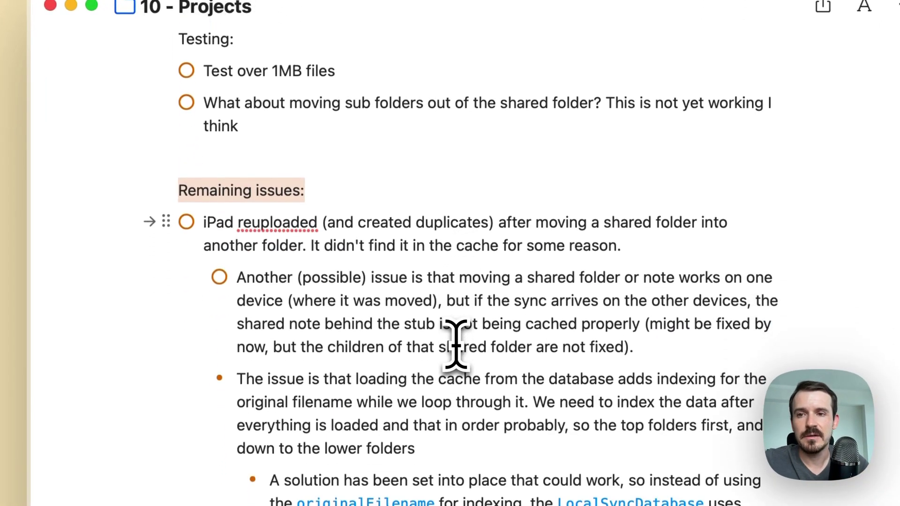
{"action": "scroll", "coordinate": [456, 346], "scroll_direction": "up", "scroll_amount": 3}
{"action": "triple_click", "coordinate": [195, 146]}
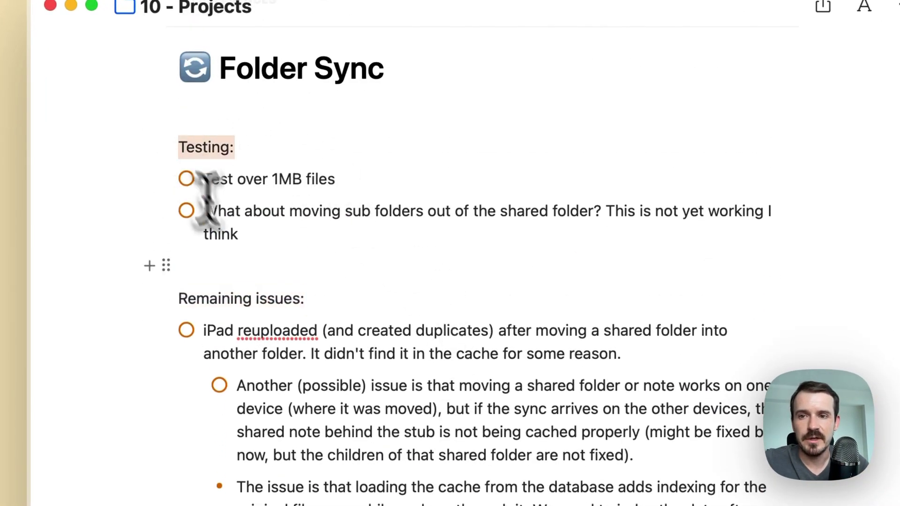
{"action": "left_click_drag", "start_coordinate": [306, 297], "coordinate": [187, 299]}
{"action": "scroll", "coordinate": [408, 181], "scroll_direction": "down", "scroll_amount": 15}
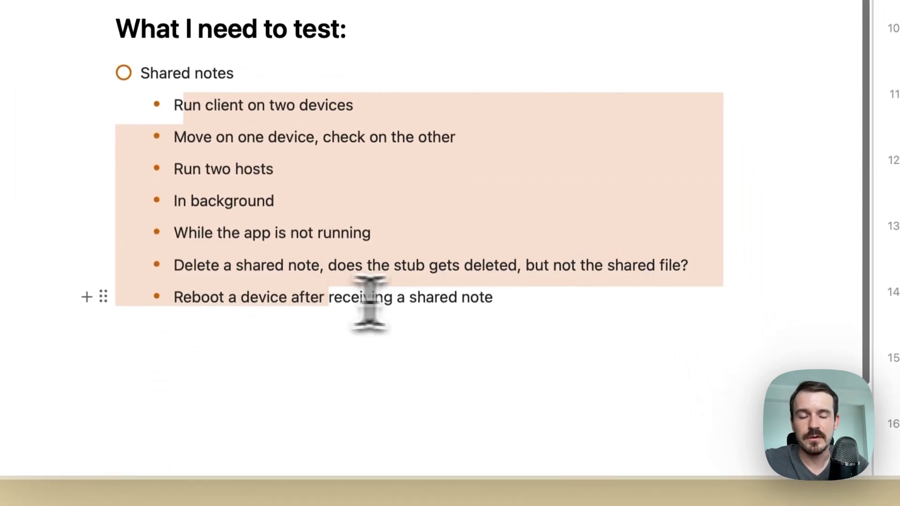
{"action": "left_click", "coordinate": [521, 309]}
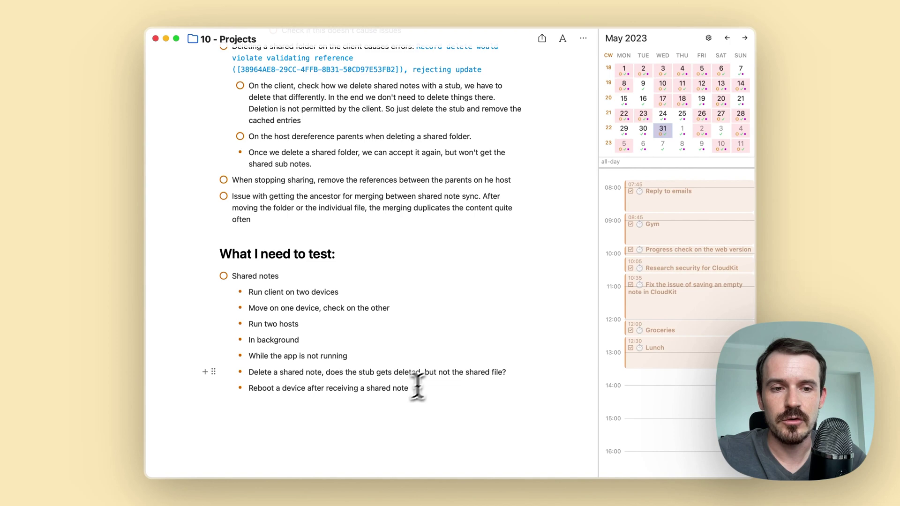
{"action": "scroll", "coordinate": [386, 305], "scroll_direction": "up", "scroll_amount": 10}
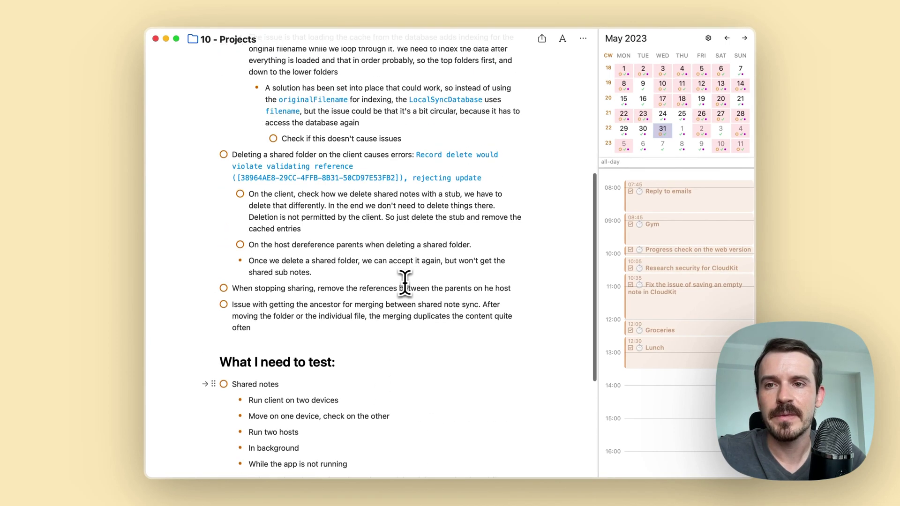
{"action": "scroll", "coordinate": [404, 281], "scroll_direction": "up", "scroll_amount": 3}
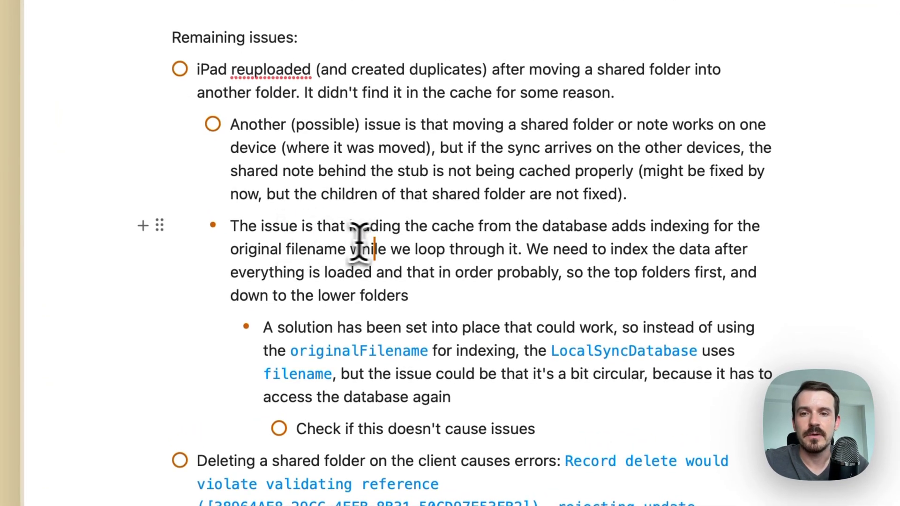
{"action": "key", "text": "Escape"}
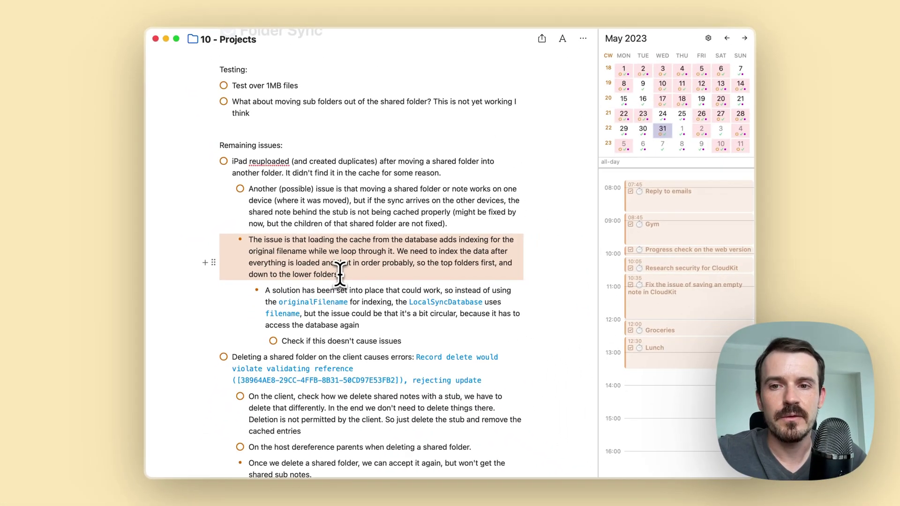
{"action": "left_click", "coordinate": [341, 278]}
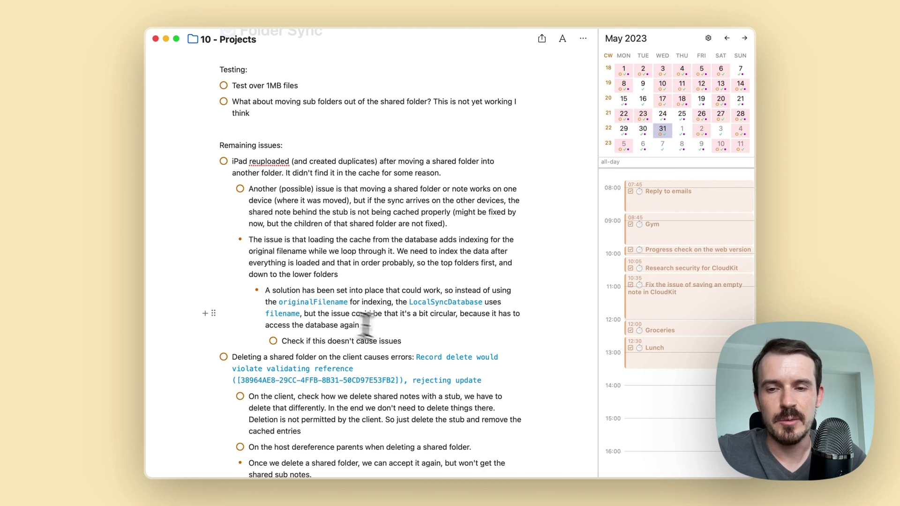
{"action": "left_click_drag", "start_coordinate": [290, 338], "coordinate": [368, 346]}
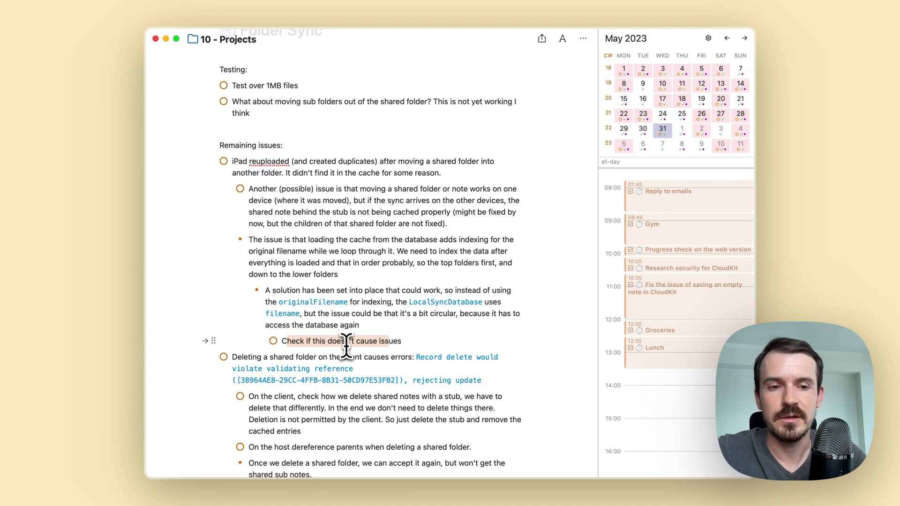
{"action": "scroll", "coordinate": [341, 338], "scroll_direction": "down", "scroll_amount": 2}
{"action": "scroll", "coordinate": [341, 340], "scroll_direction": "up", "scroll_amount": 2}
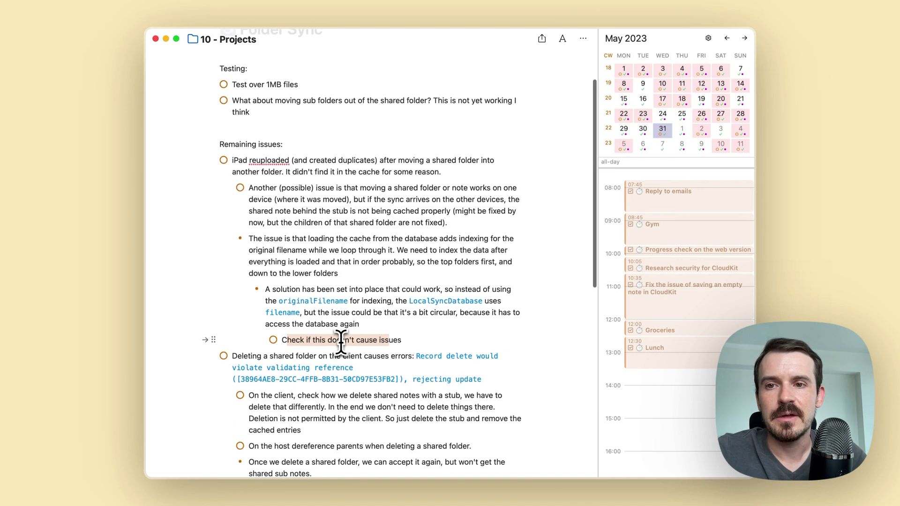
{"action": "scroll", "coordinate": [341, 340], "scroll_direction": "up", "scroll_amount": 3}
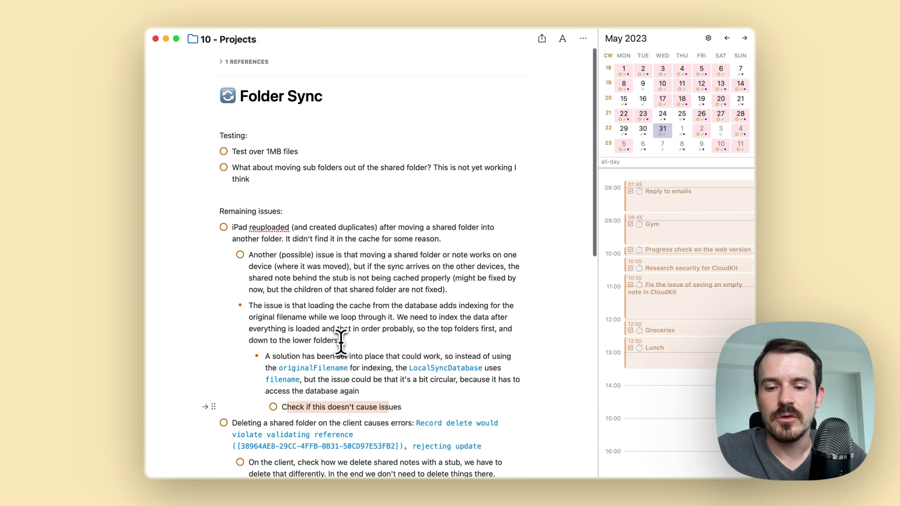
Step: Back in the video note, write 'Sync:' under Demo: with the task '* Implement Folder Sync' below
{"action": "key", "text": "super+bracketleft"}
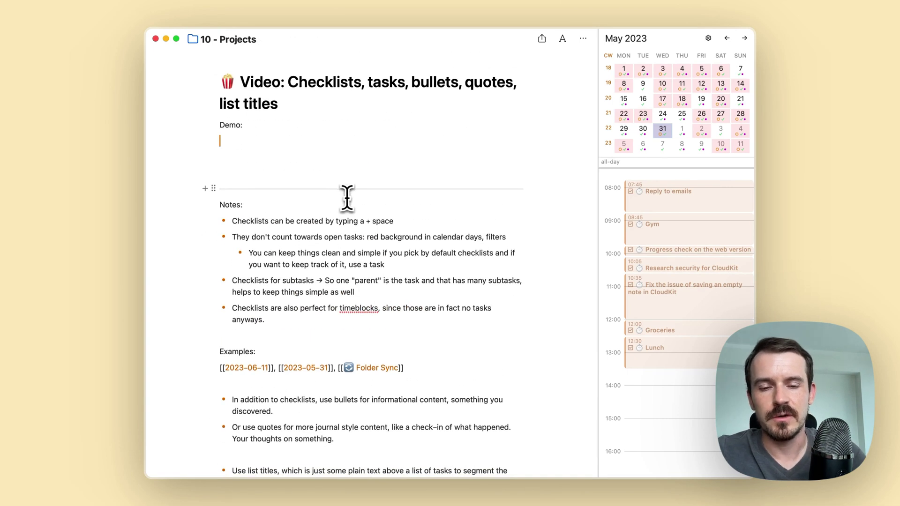
{"action": "scroll", "coordinate": [413, 264], "scroll_direction": "down", "scroll_amount": 2}
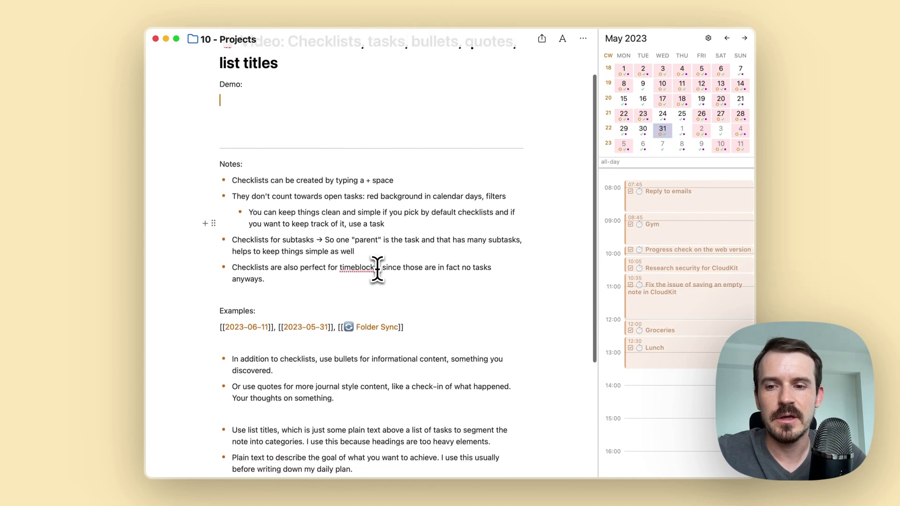
{"action": "scroll", "coordinate": [412, 267], "scroll_direction": "up", "scroll_amount": 2}
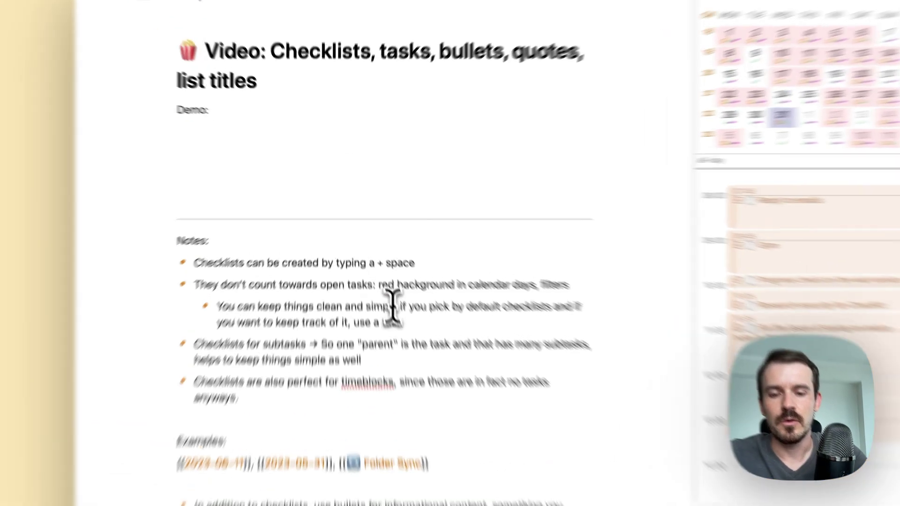
{"action": "type", "text": "Folder sy"}
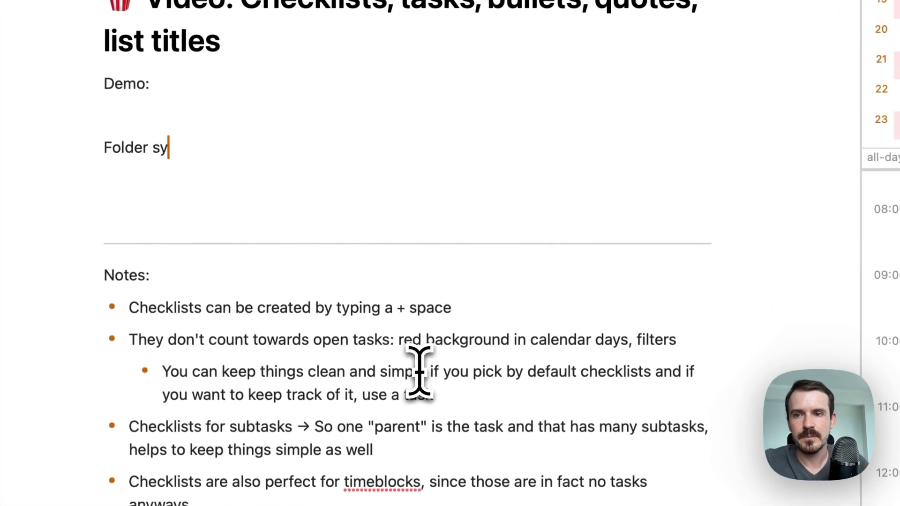
{"action": "type", "text": "nc:"}
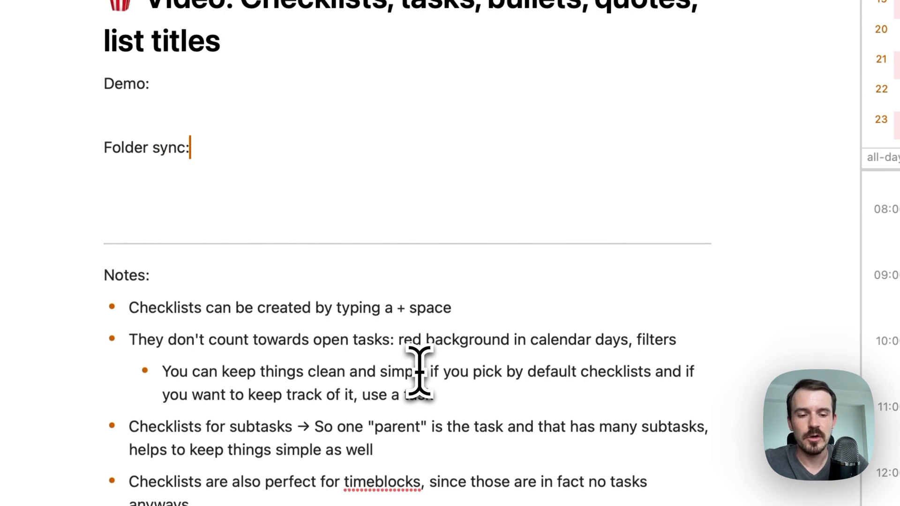
{"action": "key", "text": "Return"}
{"action": "type", "text": "*"}
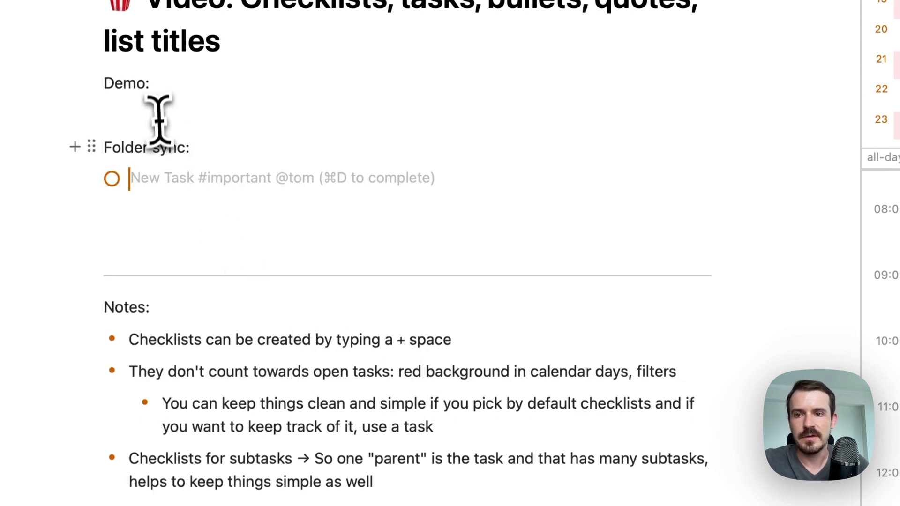
{"action": "left_click_drag", "start_coordinate": [158, 147], "coordinate": [97, 146]}
{"action": "type", "text": "S"}
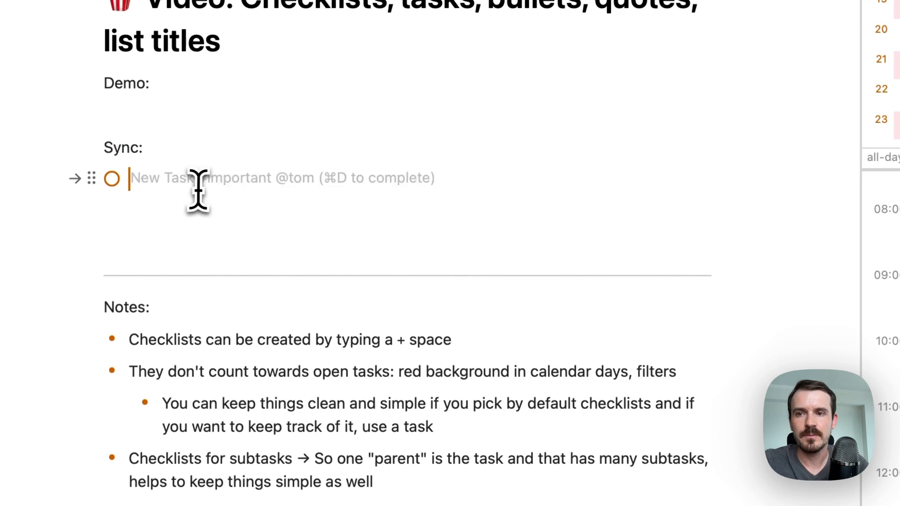
{"action": "type", "text": "F"}
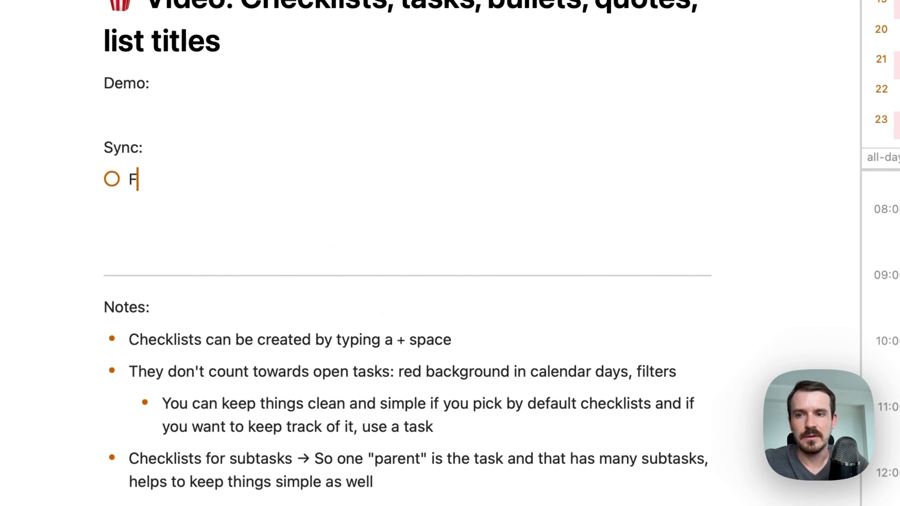
{"action": "key", "text": "BackSpace"}
{"action": "type", "text": "Implement Folder Sync"}
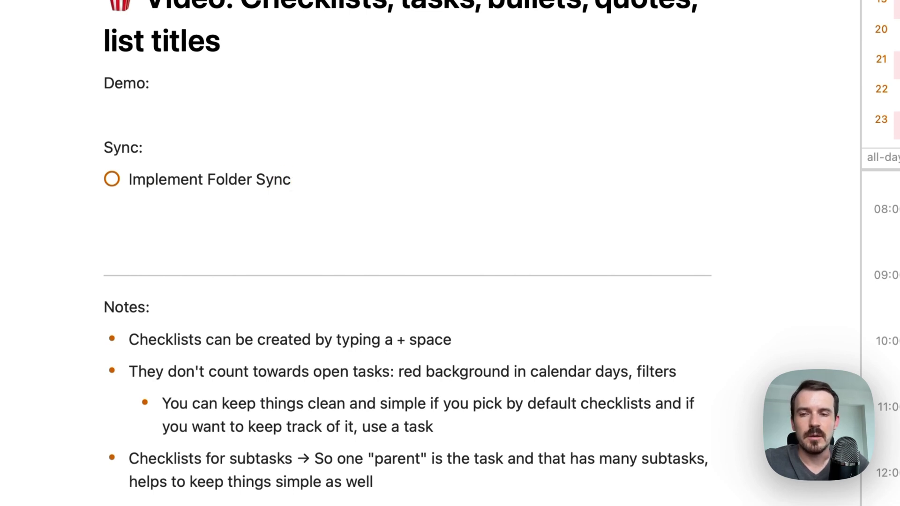
{"action": "key", "text": "Return"}
{"action": "key", "text": "Return"}
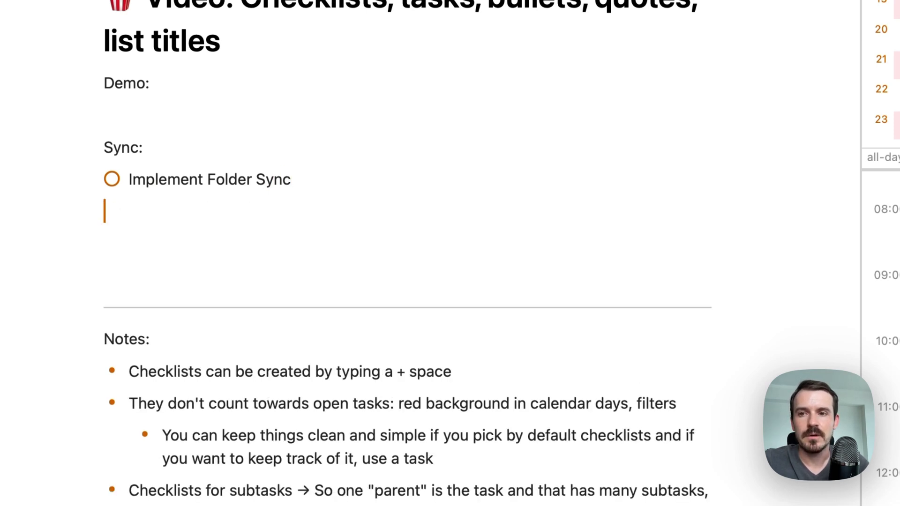
Step: Add quotes 'Description: Share folders between users' and 'Jun 12: Finished fixing a couple of bugs' plus the note-stub bullet
{"action": "type", "text": "> "}
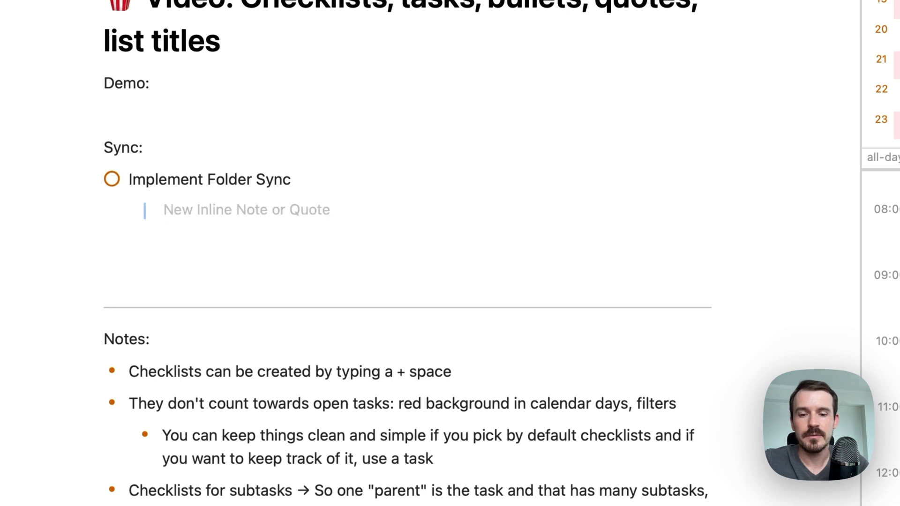
{"action": "type", "text": "De"}
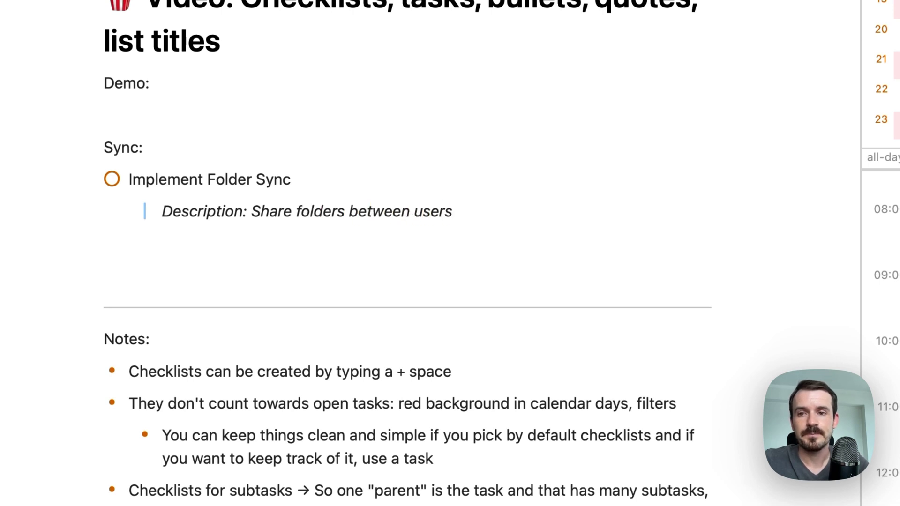
{"action": "key", "text": "Return"}
{"action": "type", "text": ">"}
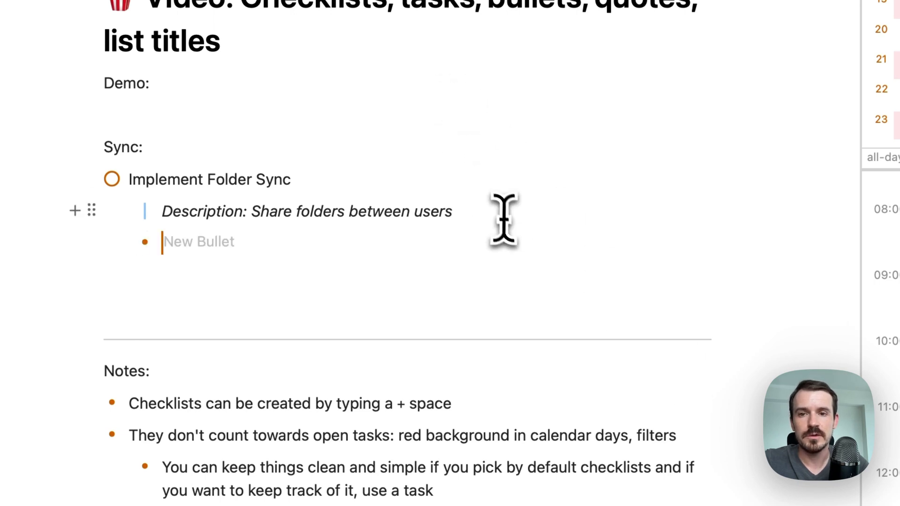
{"action": "type", "text": "> "}
{"action": "type", "text": "Check-in"}
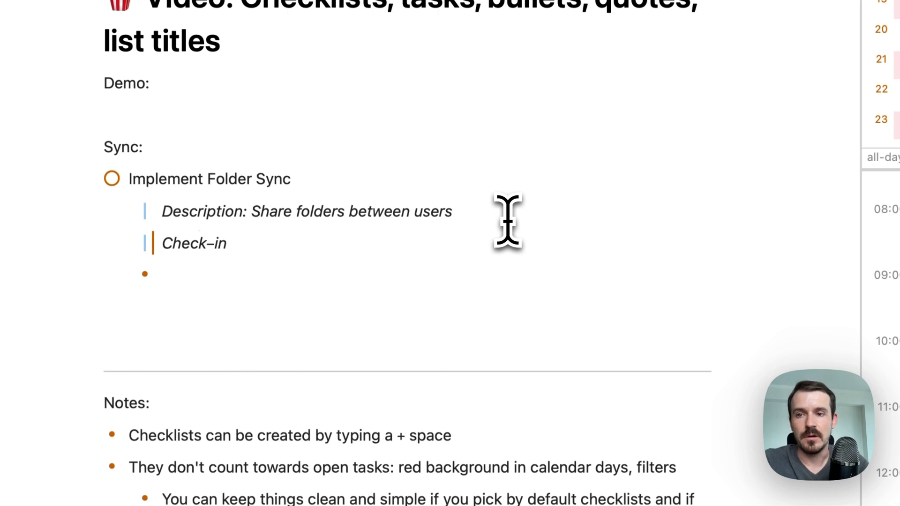
{"action": "type", "text": "Jun 12:"}
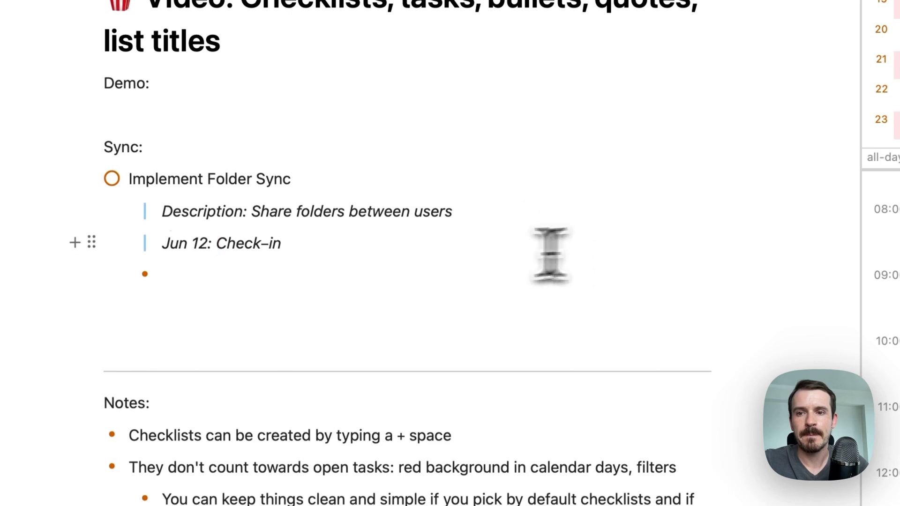
{"action": "key", "text": "alt+shift+Right"}
{"action": "key", "text": "alt+shift+Right"}
{"action": "key", "text": "BackSpace"}
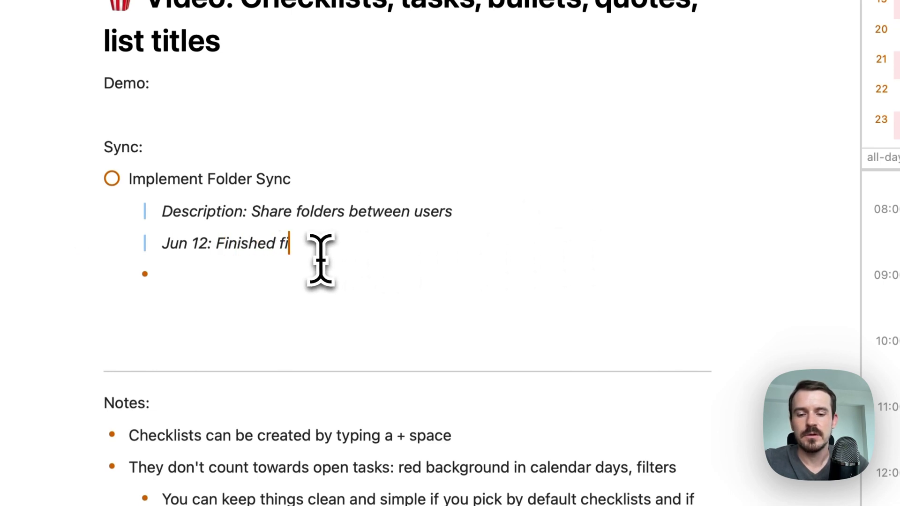
{"action": "type", "text": "Finished fixing a couple of bug"}
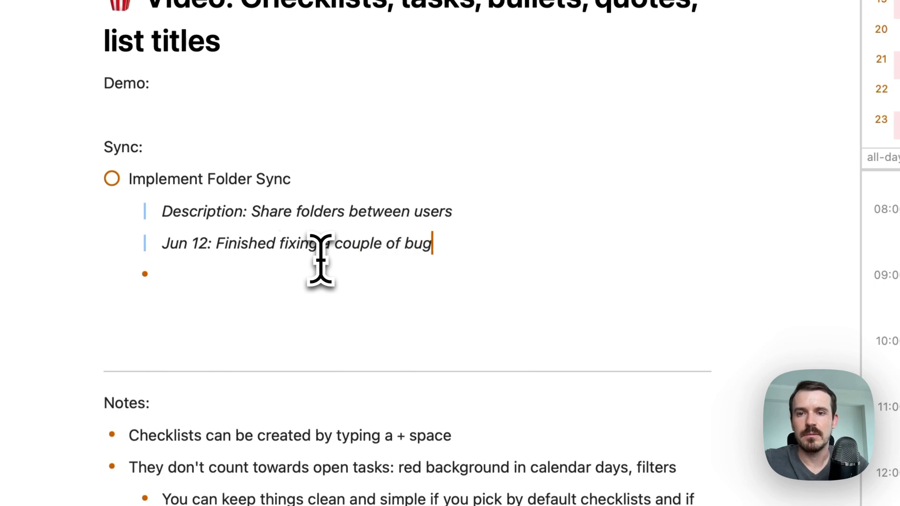
{"action": "type", "text": "s"}
{"action": "left_click", "coordinate": [201, 279]}
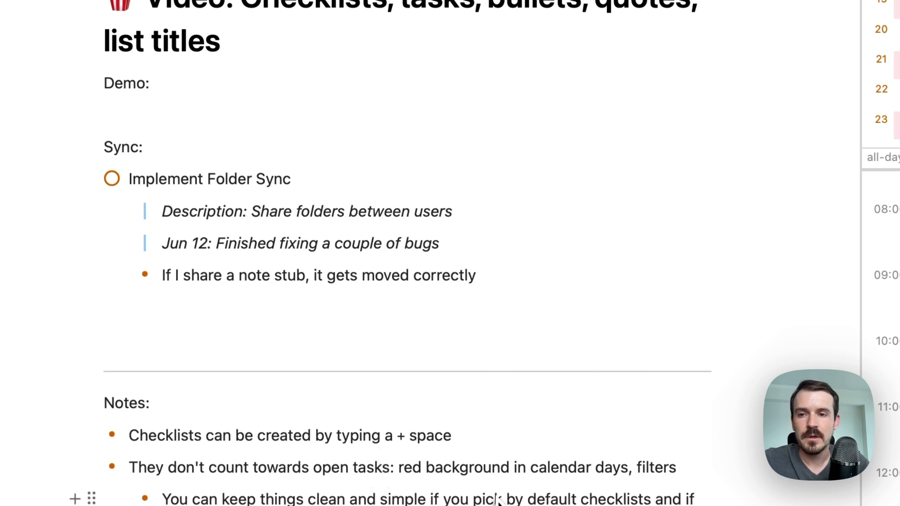
Step: Add checklist items 'Change the color of shared foldres' and 'Add a button to the folder list'
{"action": "key", "text": "Return"}
{"action": "type", "text": "+ "}
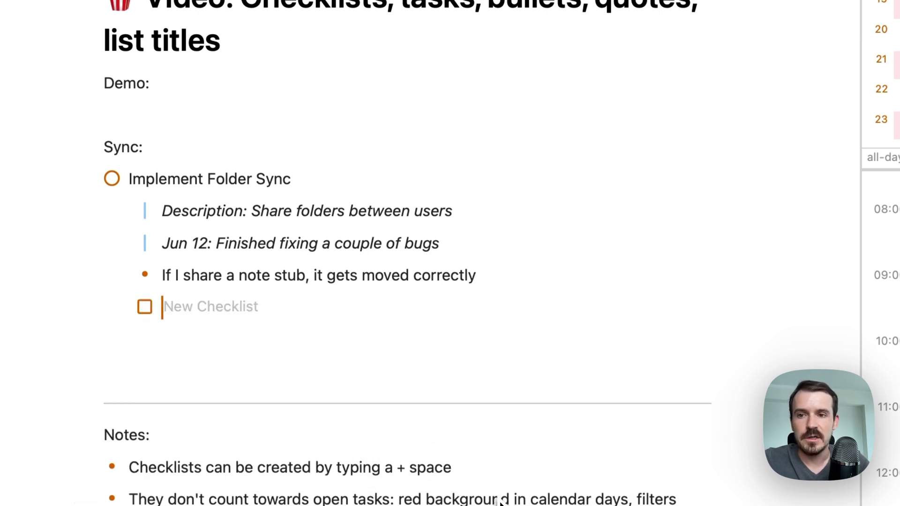
{"action": "type", "text": "F"}
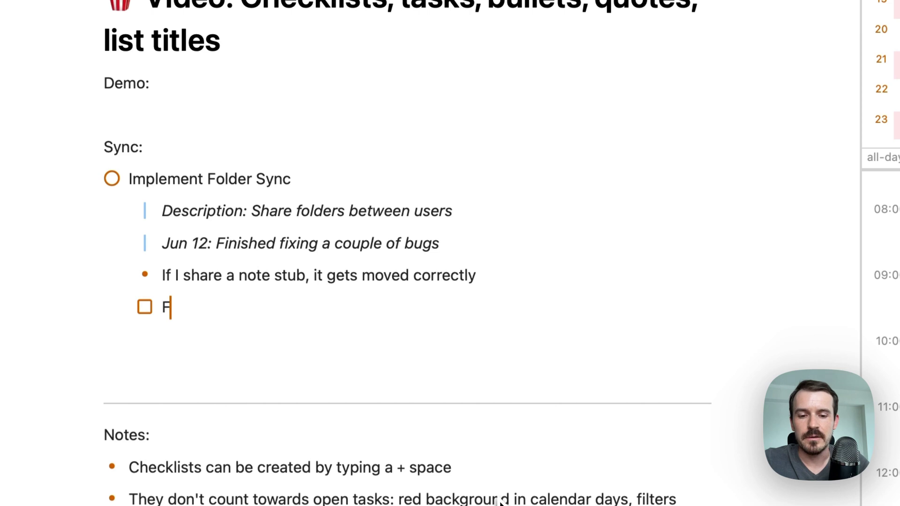
{"action": "key", "text": "BackSpace"}
{"action": "type", "text": "A"}
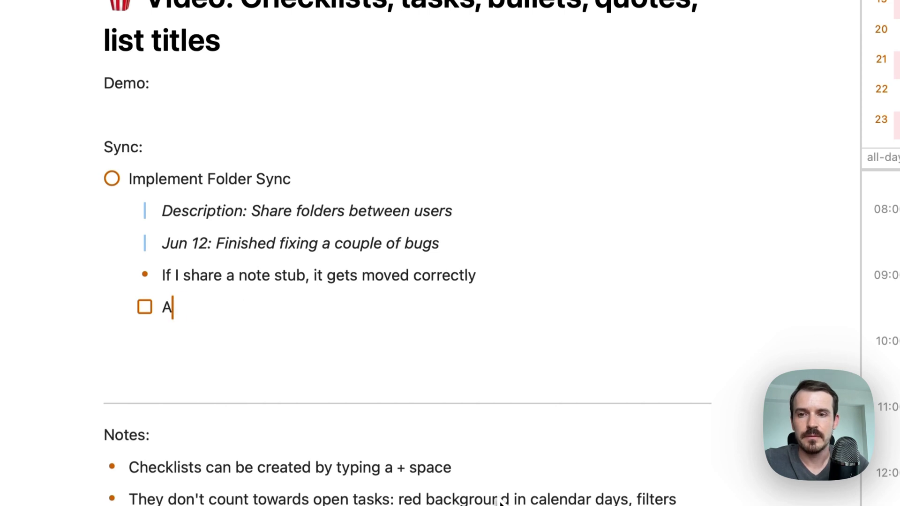
{"action": "key", "text": "BackSpace"}
{"action": "type", "text": "Change the color of shared foldres"}
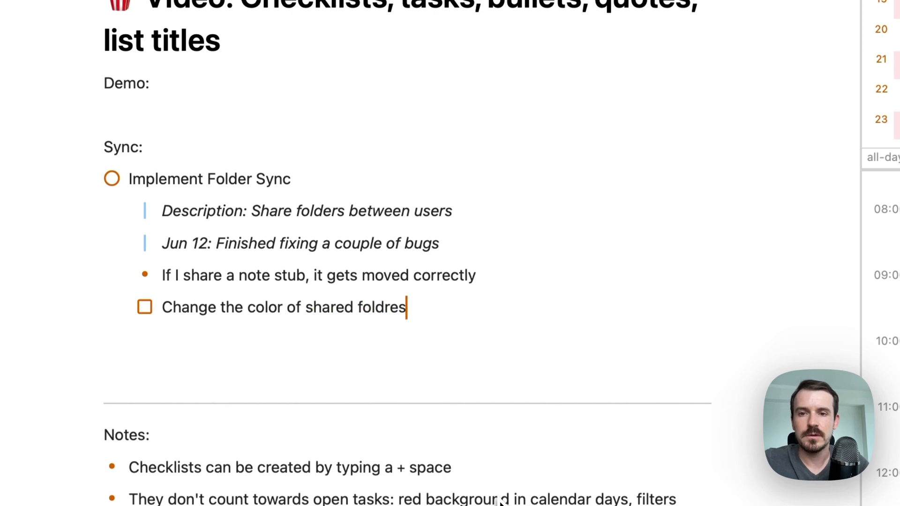
{"action": "key", "text": "Return"}
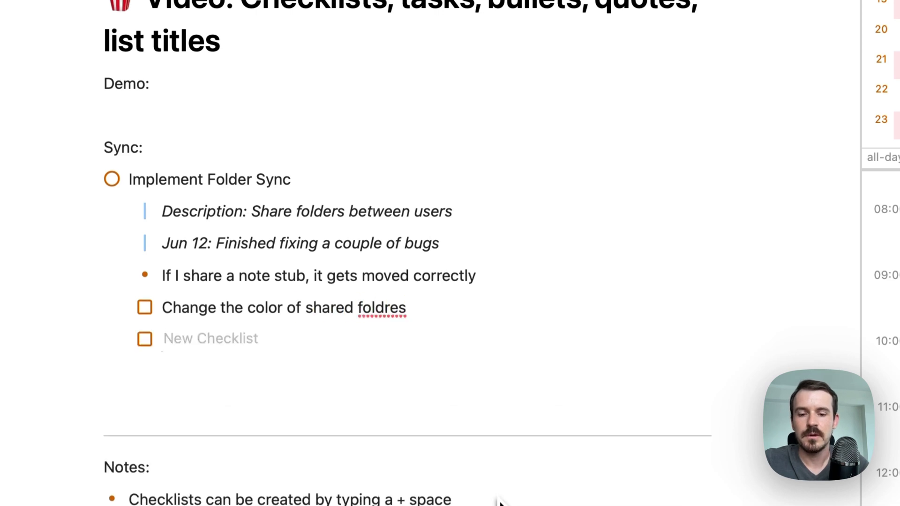
{"action": "type", "text": "Add a button to the folder list"}
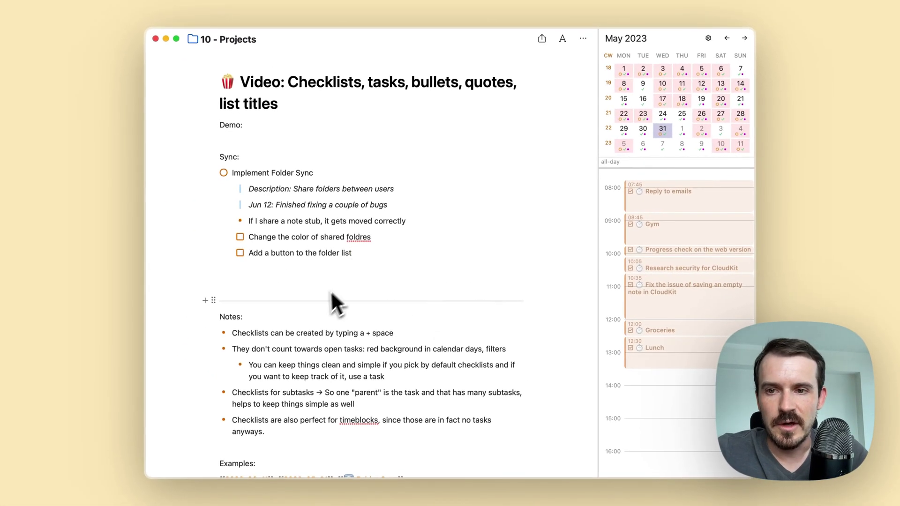
Step: Type '* Tasks' below the checklist items and insert a blank line above it
{"action": "scroll", "coordinate": [331, 293], "scroll_direction": "down", "scroll_amount": 2}
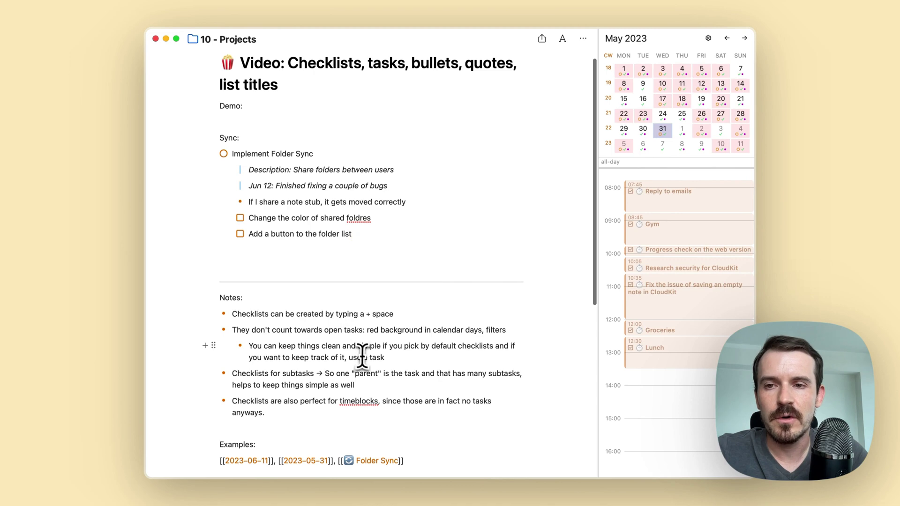
{"action": "scroll", "coordinate": [362, 356], "scroll_direction": "up", "scroll_amount": 2}
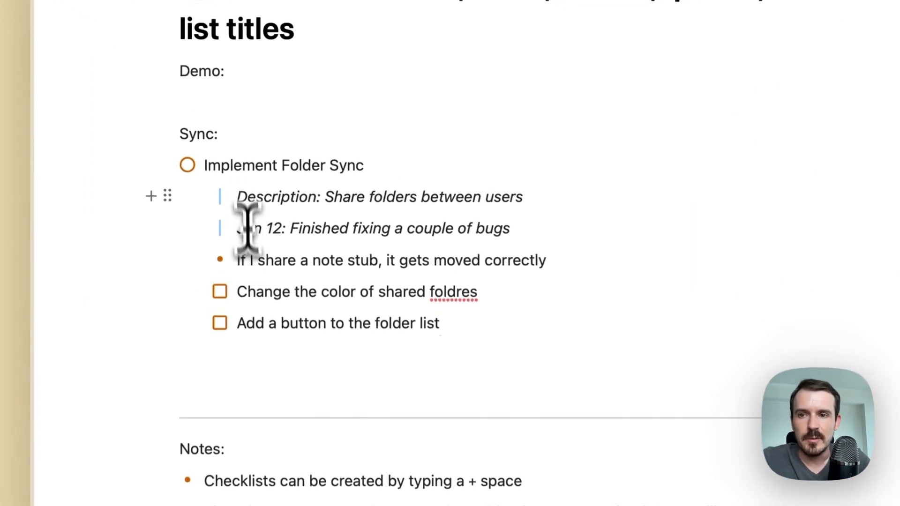
{"action": "left_click_drag", "start_coordinate": [231, 140], "coordinate": [160, 145]}
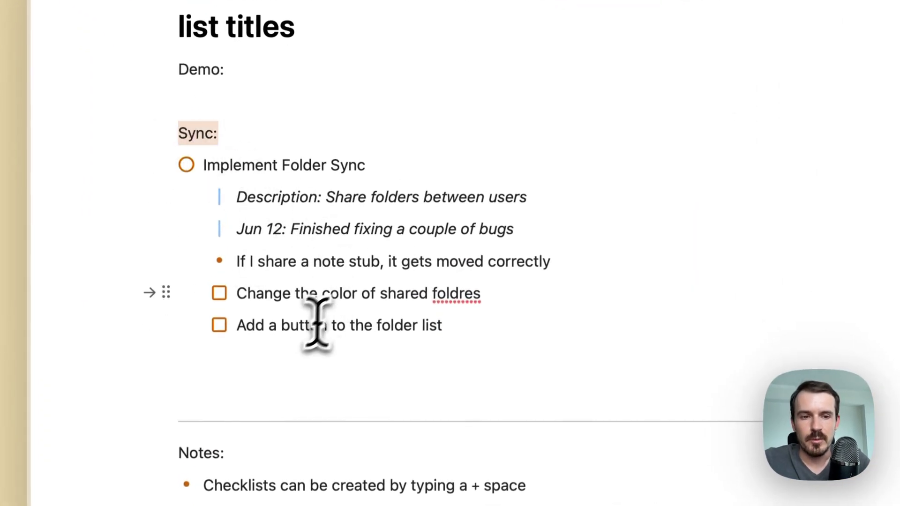
{"action": "left_click", "coordinate": [429, 389]}
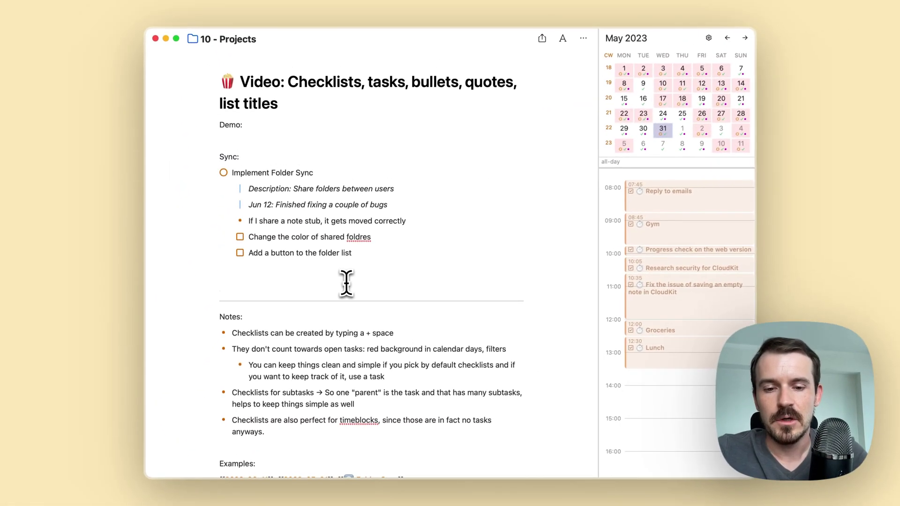
{"action": "type", "text": "* "}
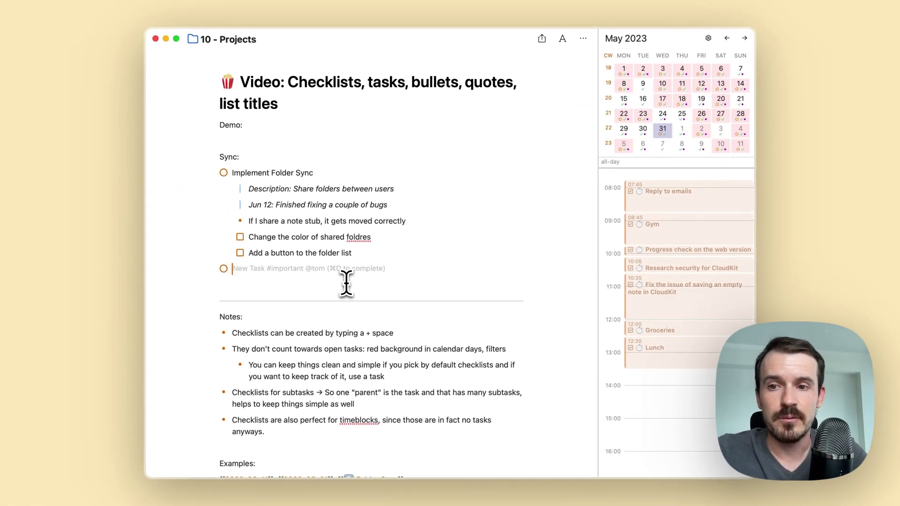
{"action": "type", "text": "Tasks"}
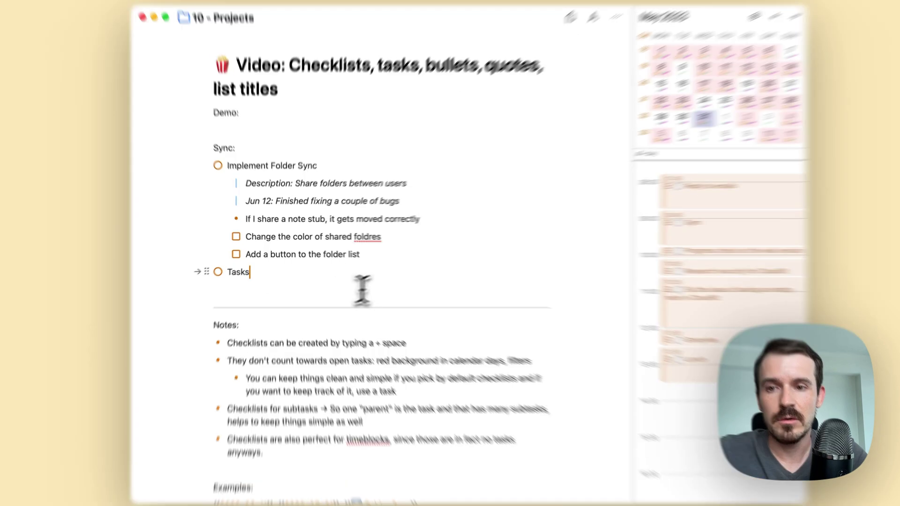
{"action": "left_click", "coordinate": [381, 255]}
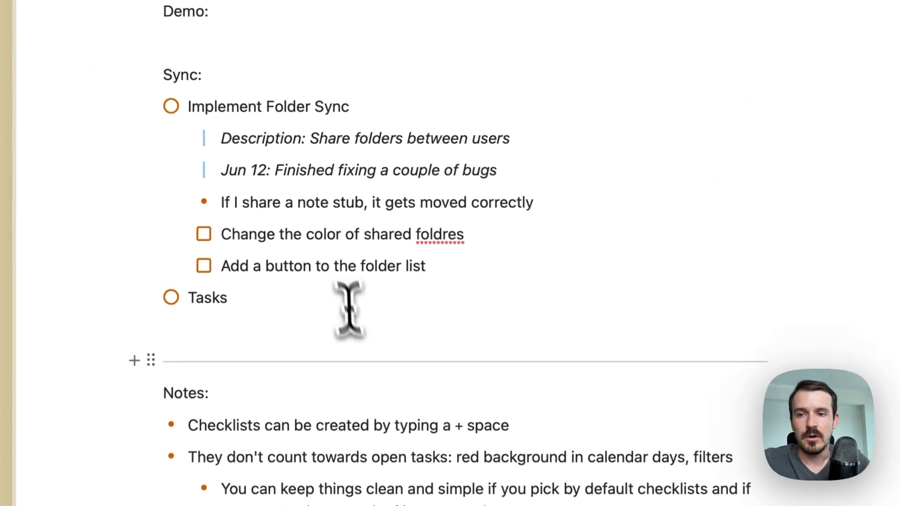
{"action": "key", "text": "Return"}
{"action": "key", "text": "Return"}
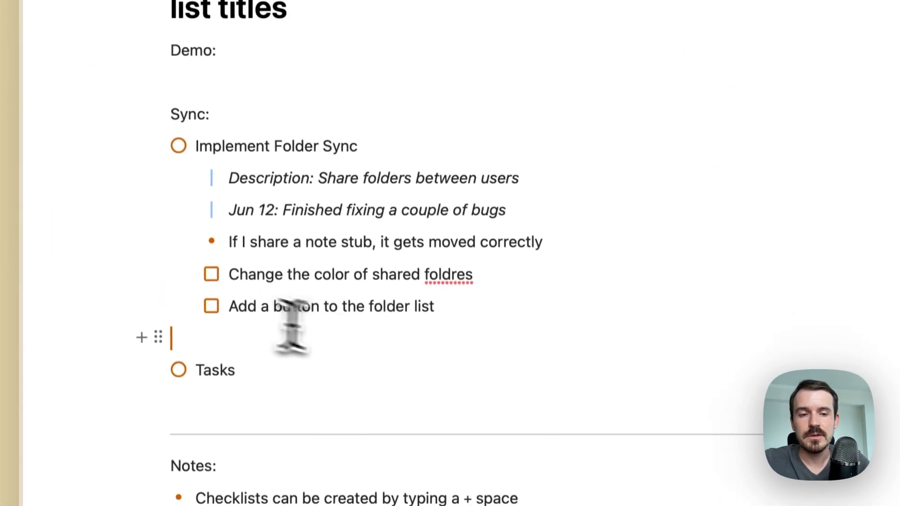
{"action": "left_click_drag", "start_coordinate": [230, 168], "coordinate": [417, 167]}
{"action": "left_click_drag", "start_coordinate": [247, 200], "coordinate": [227, 182]}
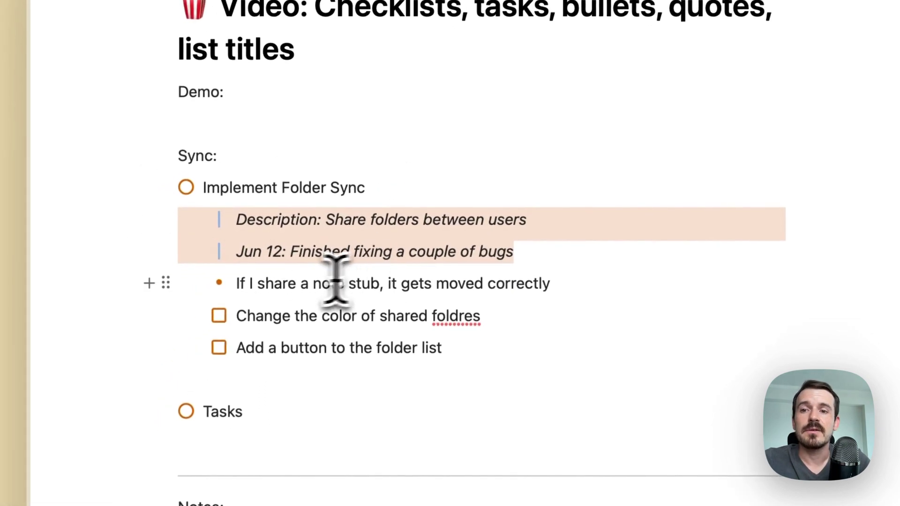
Step: Correct 'foldres' to 'folders' in the shared-folders checklist item
{"action": "left_click_drag", "start_coordinate": [236, 295], "coordinate": [520, 305]}
{"action": "left_click_drag", "start_coordinate": [464, 230], "coordinate": [474, 231]}
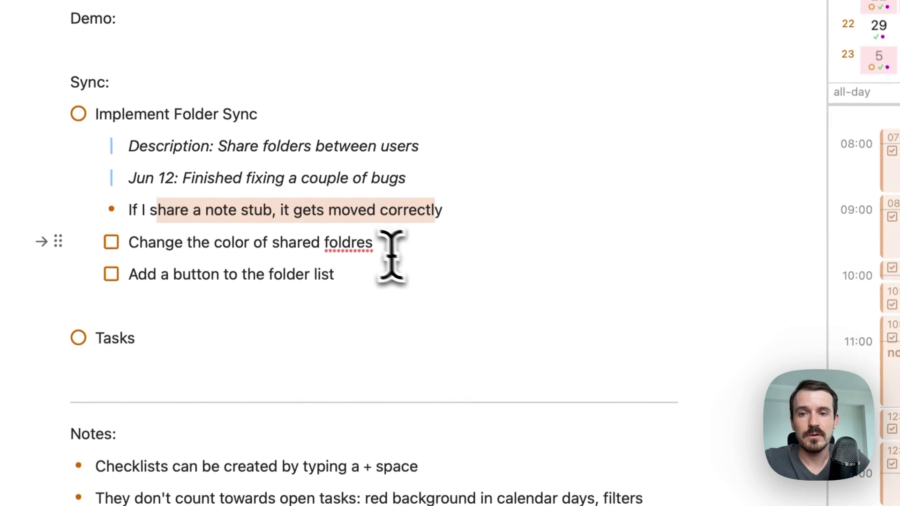
{"action": "double_click", "coordinate": [398, 264]}
{"action": "type", "text": "folder"}
Step: Nest 'Information:' and 'Thoughts:' bullets under the shared-folders colour item
{"action": "key", "text": "Return"}
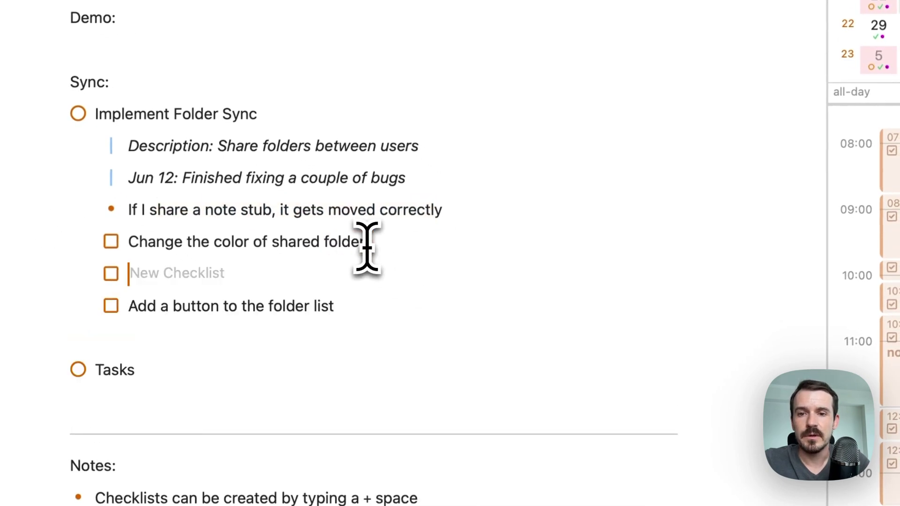
{"action": "key", "text": "Tab"}
{"action": "key", "text": "BackSpace"}
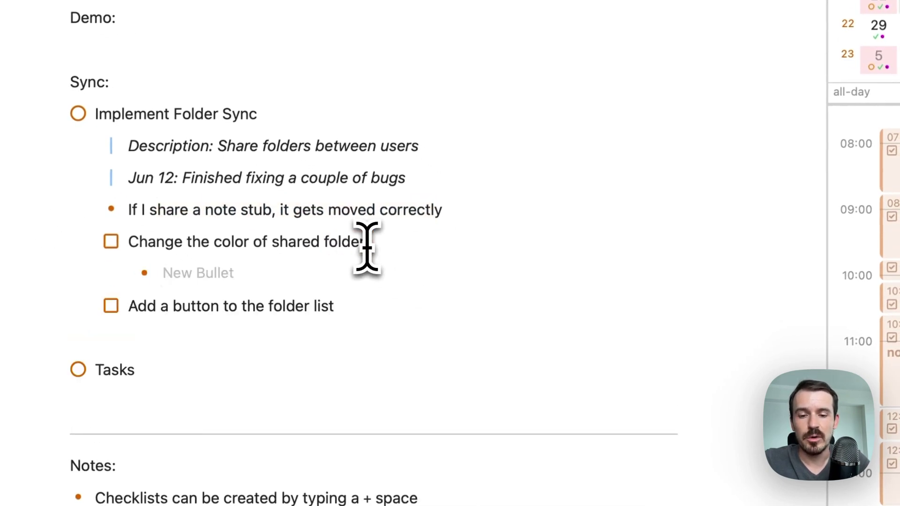
{"action": "type", "text": "Infomration:"}
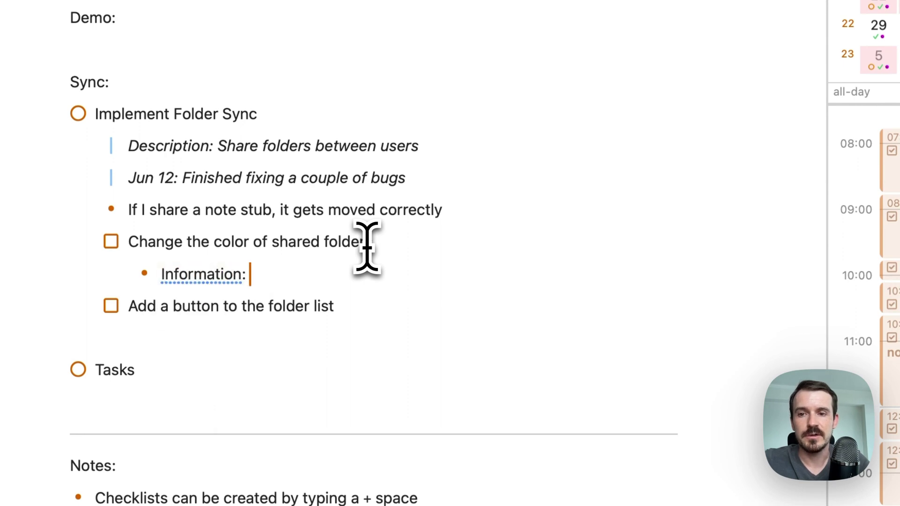
{"action": "key", "text": "Return"}
{"action": "type", "text": "Thoughts:"}
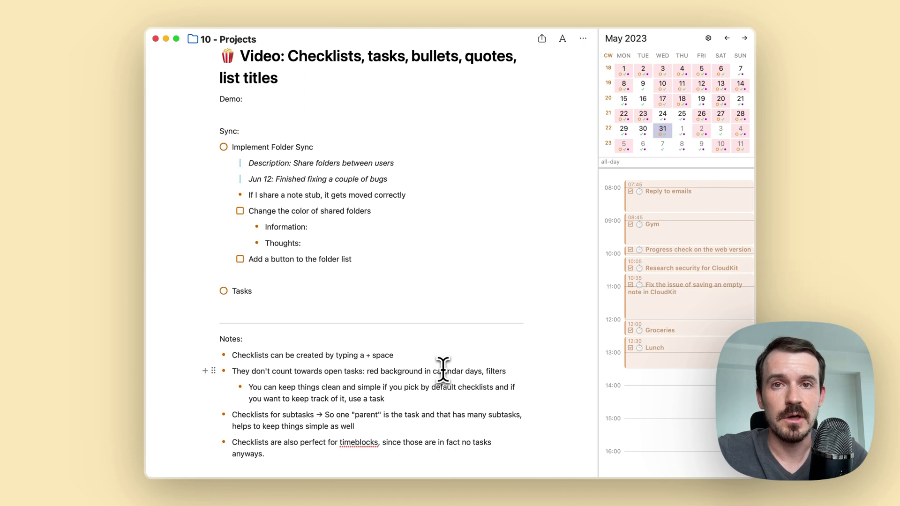
{"action": "scroll", "coordinate": [443, 368], "scroll_direction": "down", "scroll_amount": 1}
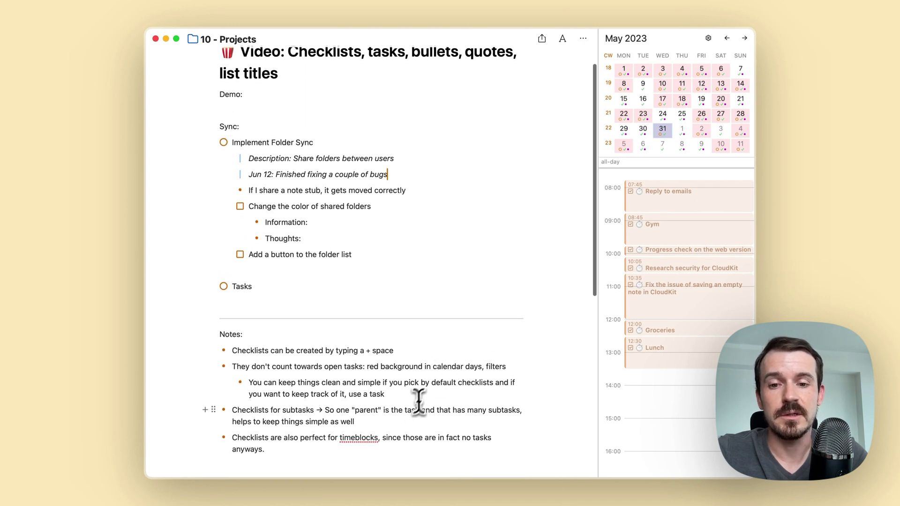